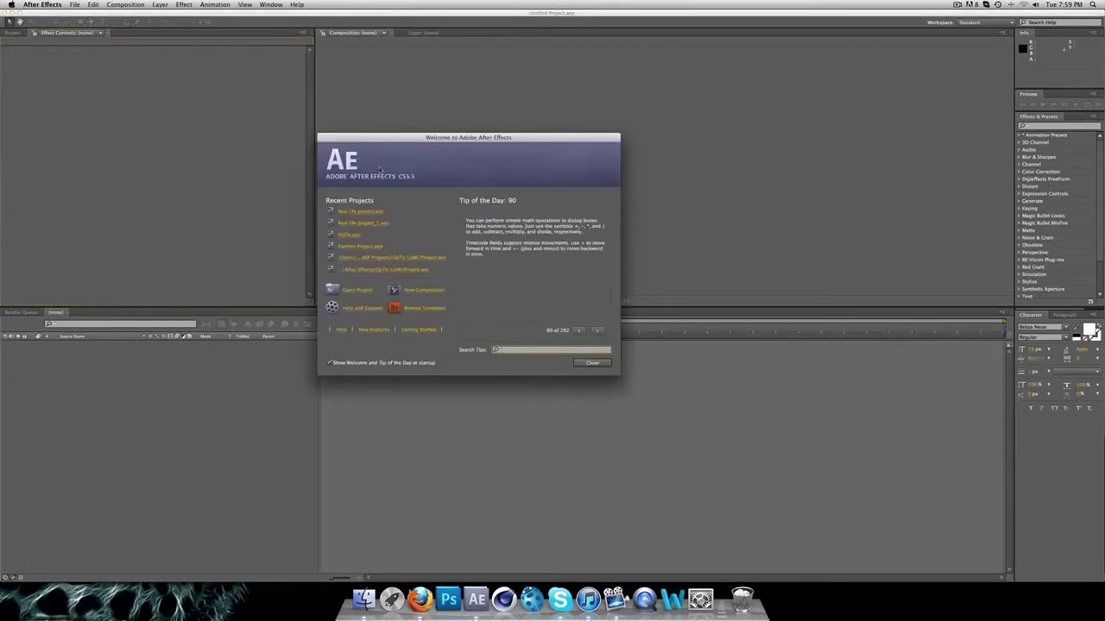
Dismiss the welcome window and create a 720 x 720 px composition named Main comp with a 10-second duration
left_click(592, 363)
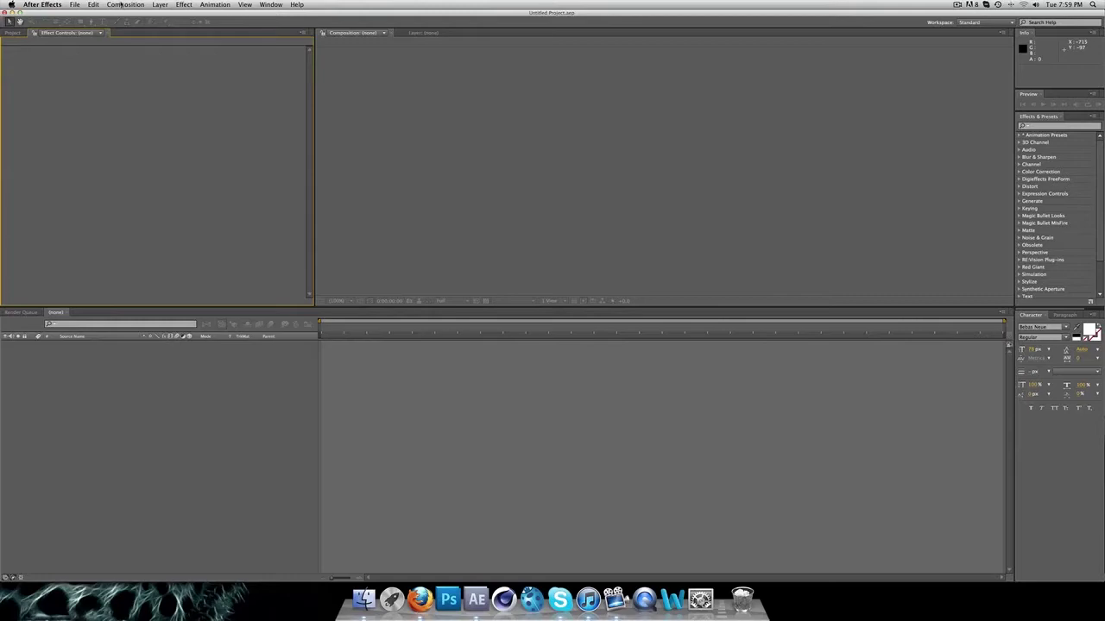
left_click(120, 5)
left_click(138, 14)
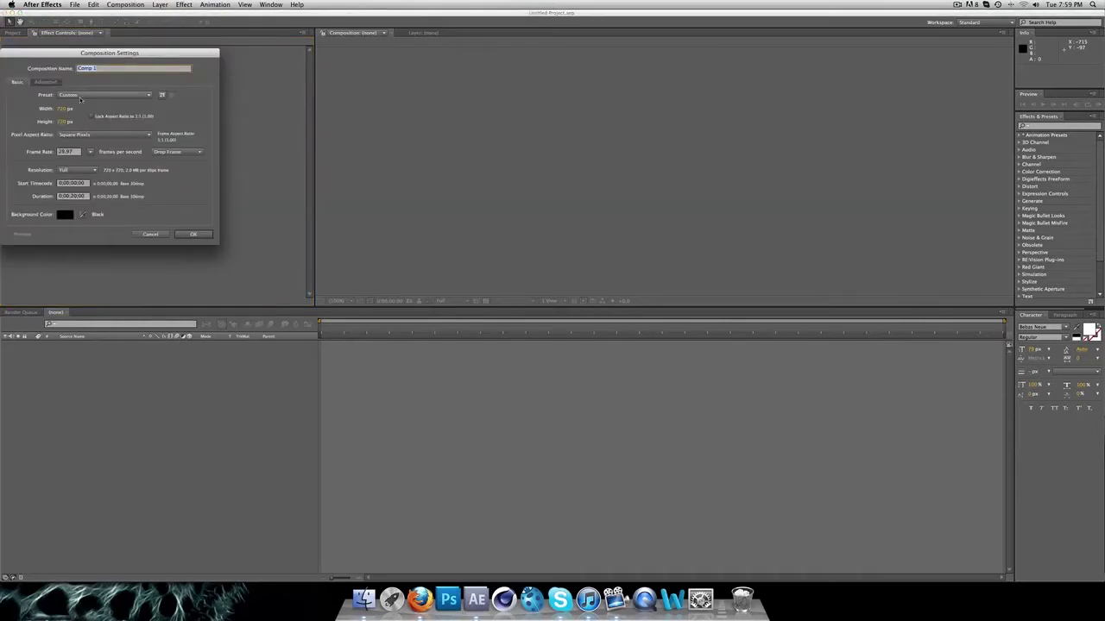
type("Main comp")
left_click(76, 198)
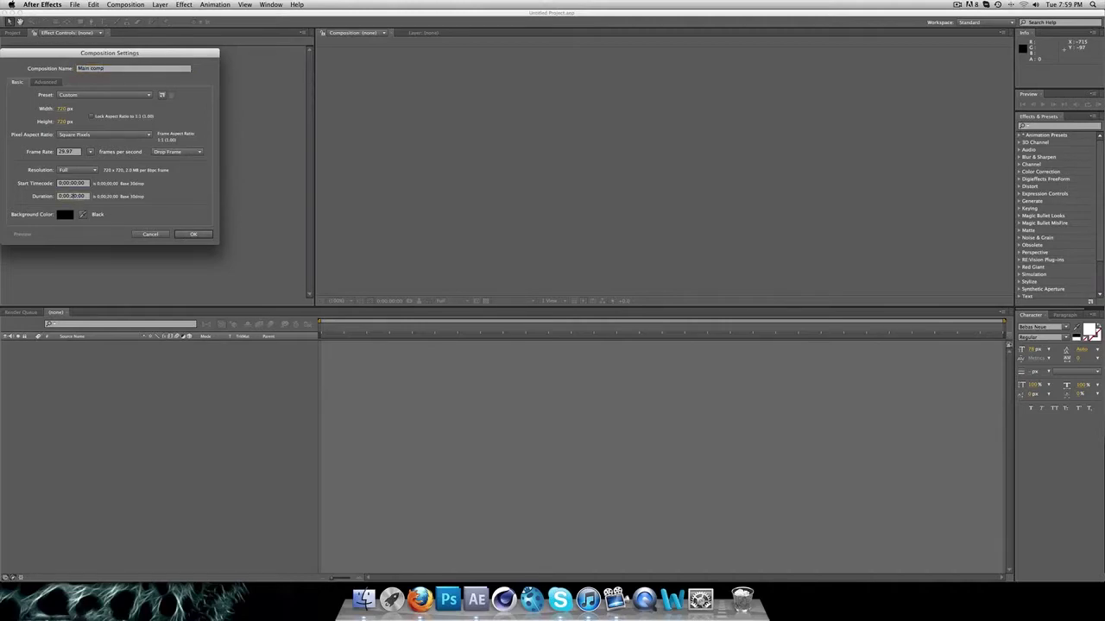
key("Return")
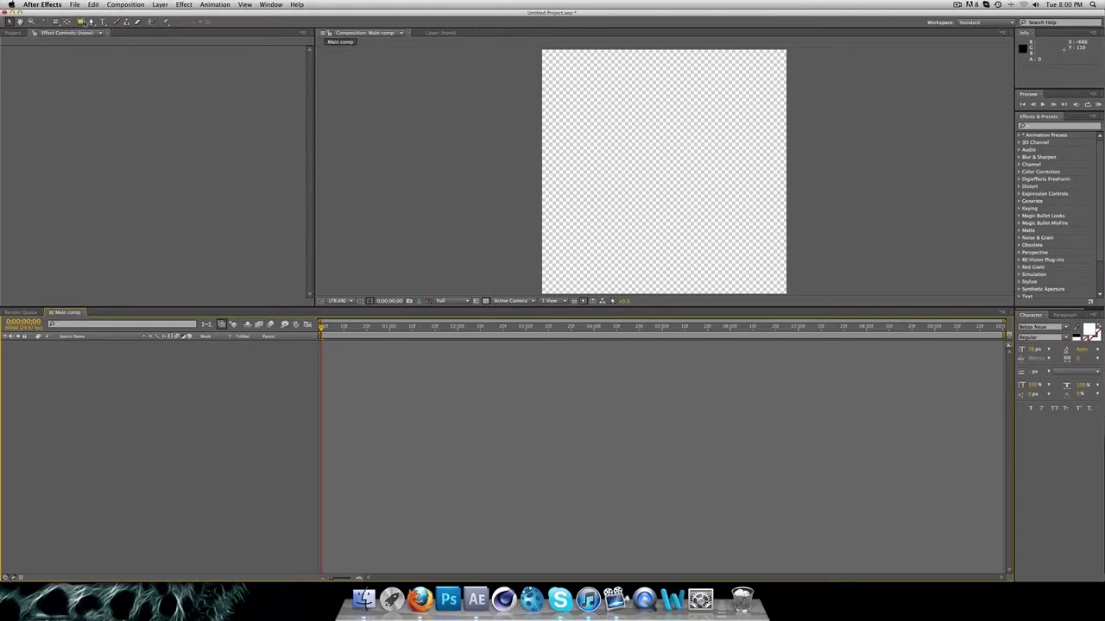
Add a shape layer with an ellipse filling the whole composition and hide the ellipse's fill, leaving only the stroke
left_click_drag(84, 23, 86, 24)
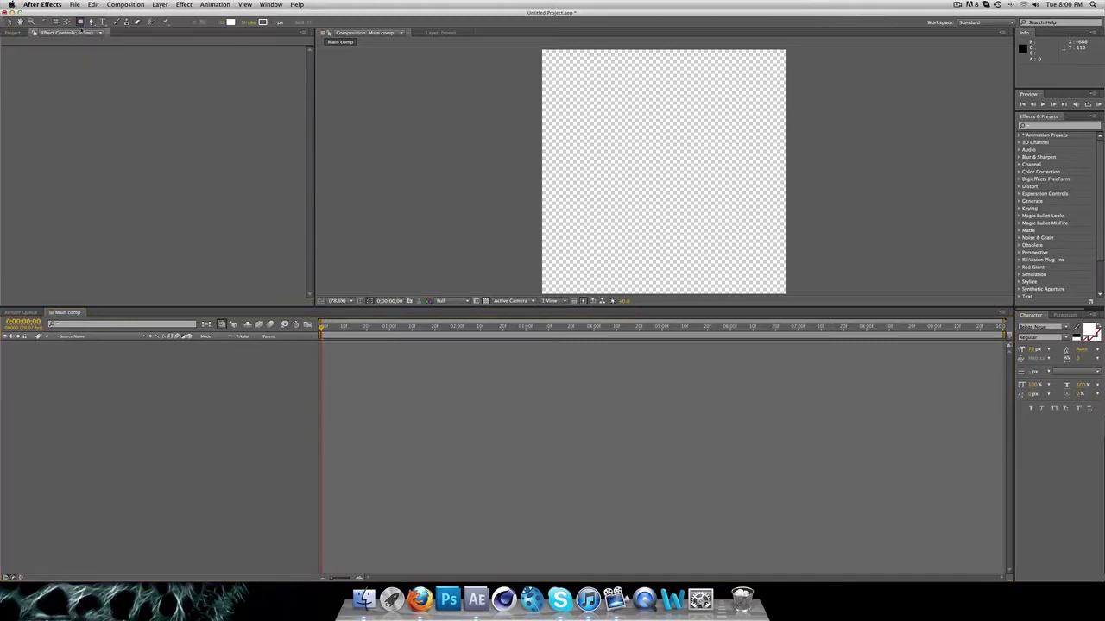
double_click(80, 22)
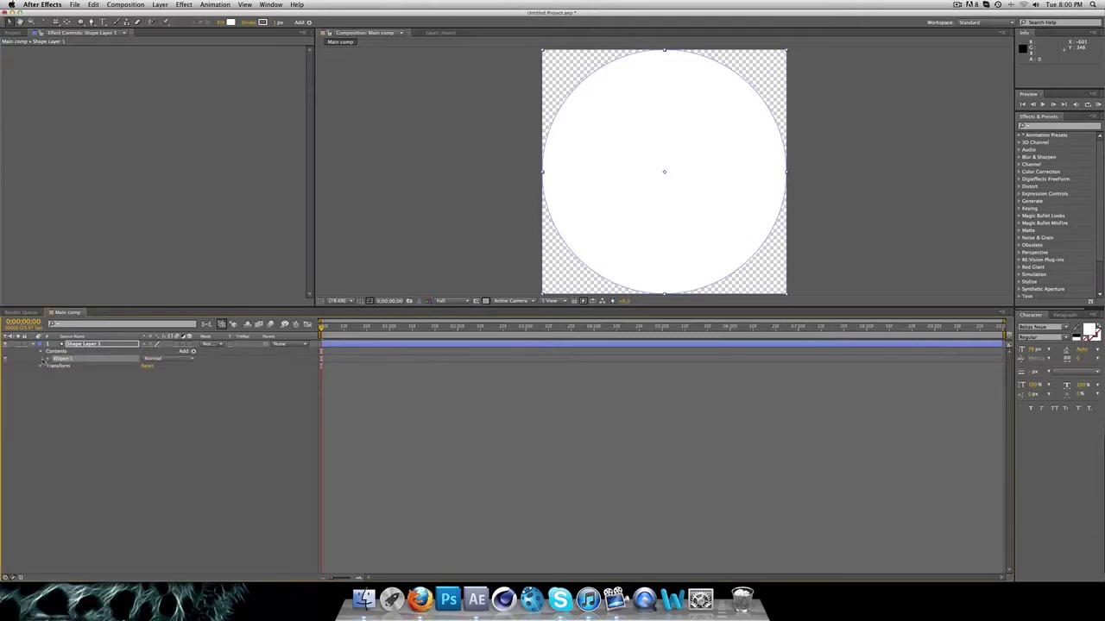
left_click(48, 359)
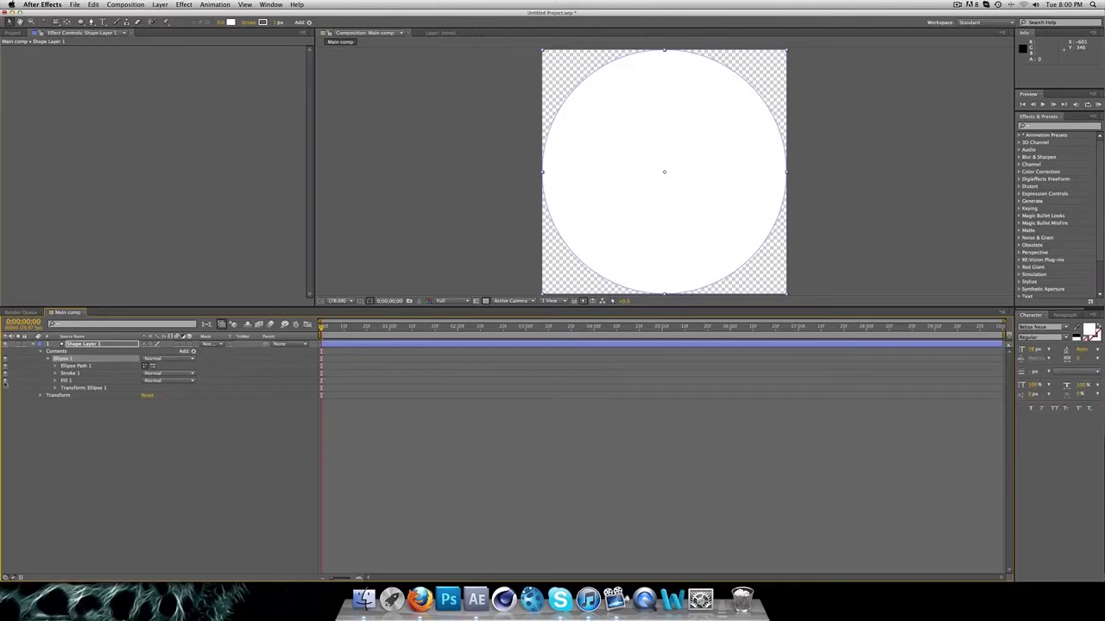
left_click(5, 381)
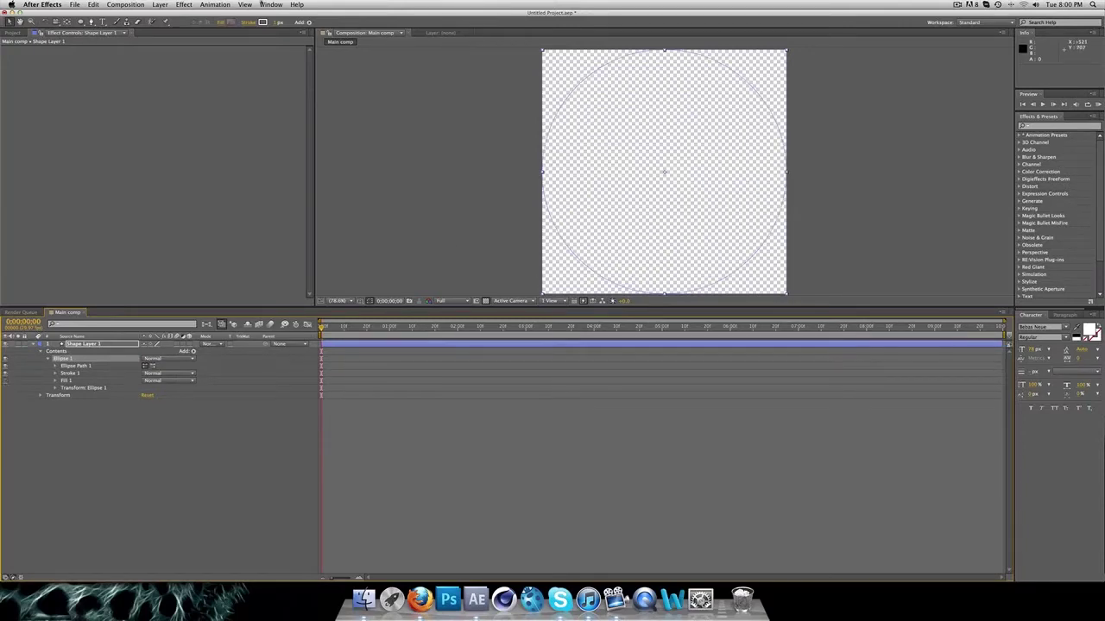
Add a black solid at composition size and place it beneath the shape layer
left_click(160, 5)
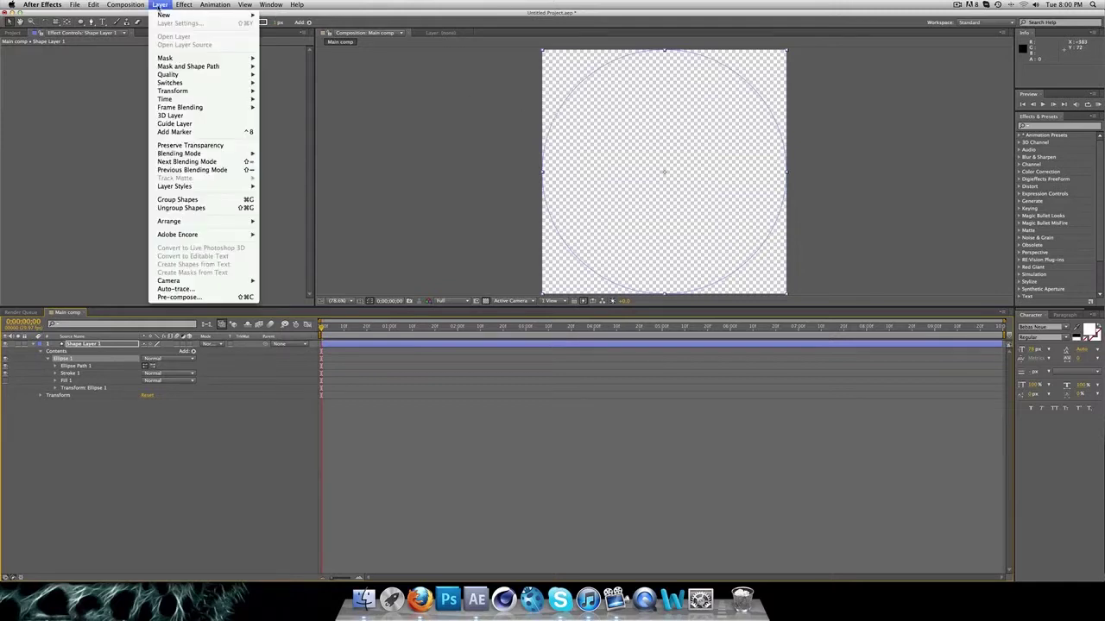
mouse_move(162, 15)
left_click(282, 26)
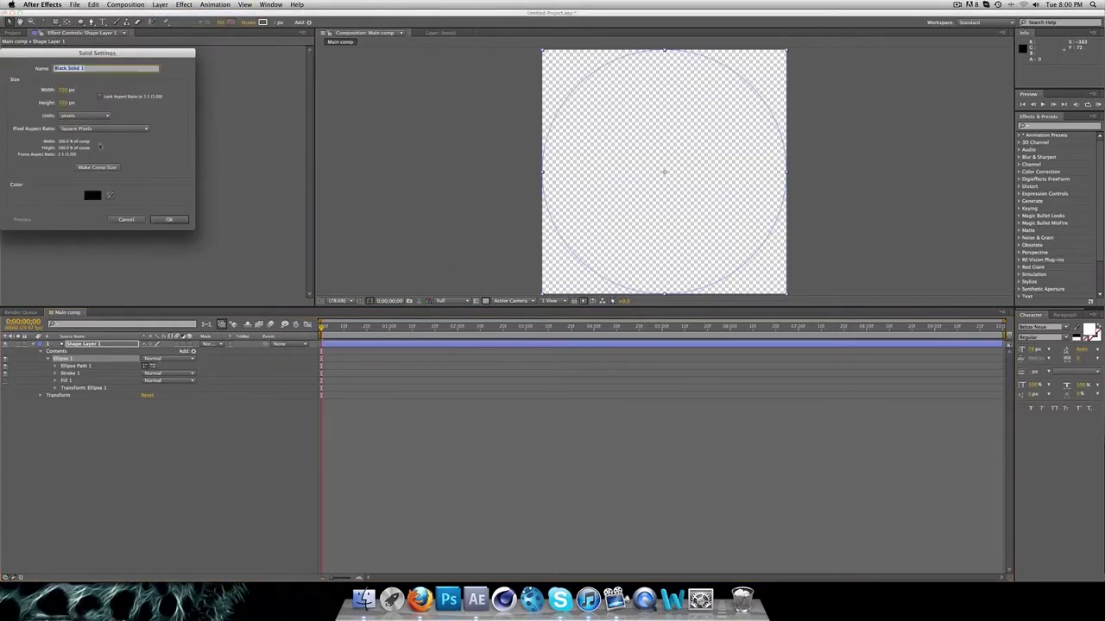
left_click(169, 219)
key("super+shift+bracketleft")
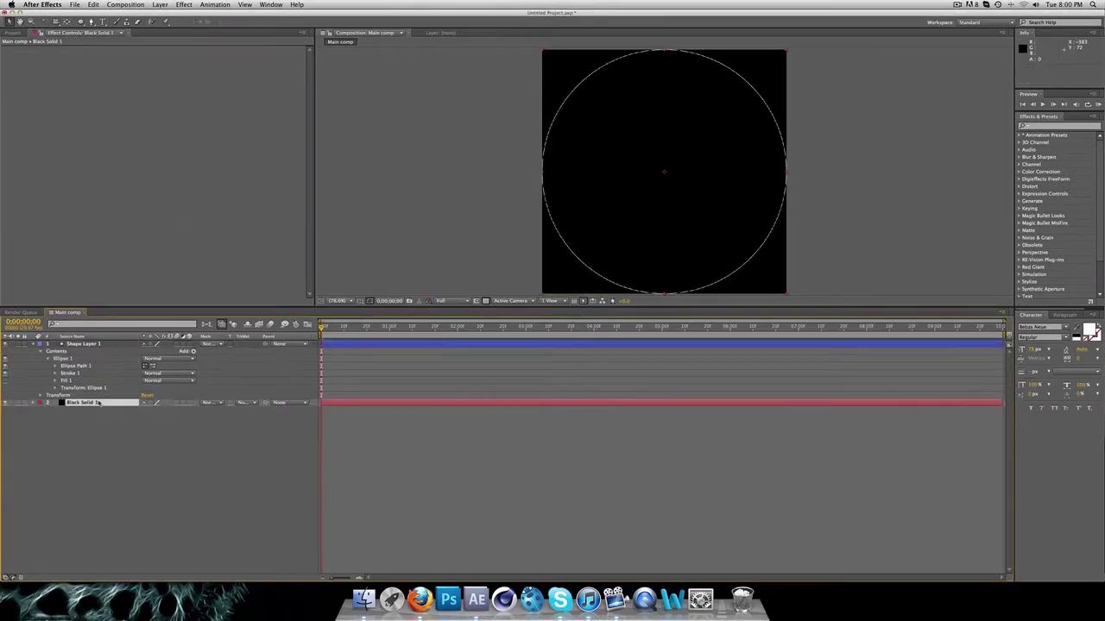
Scale the ellipse shape layer to 90%
left_click(83, 345)
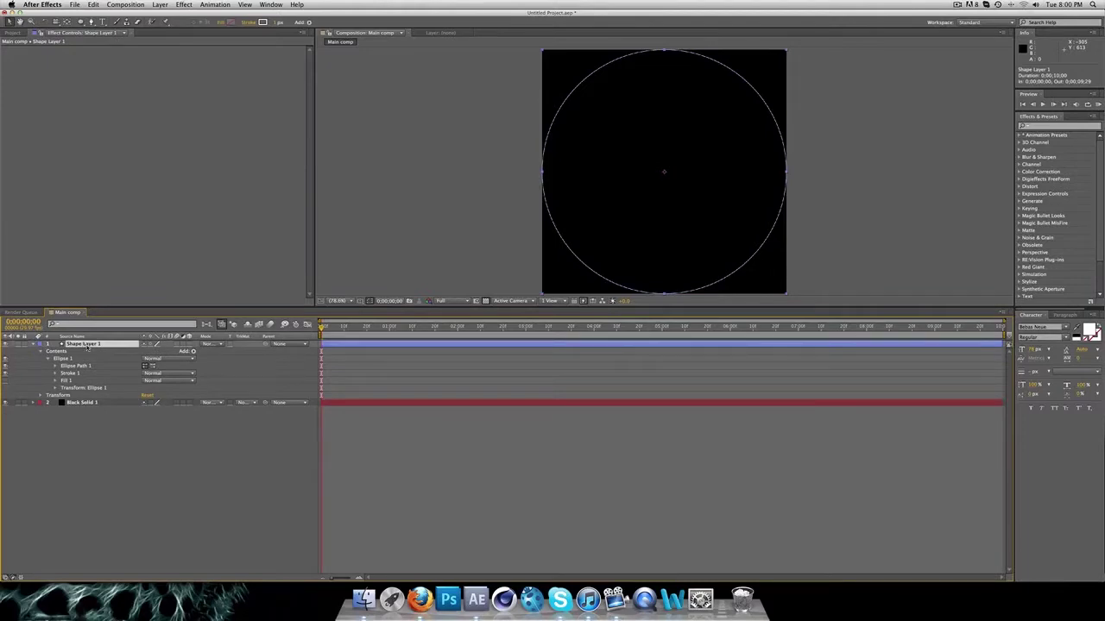
key("s")
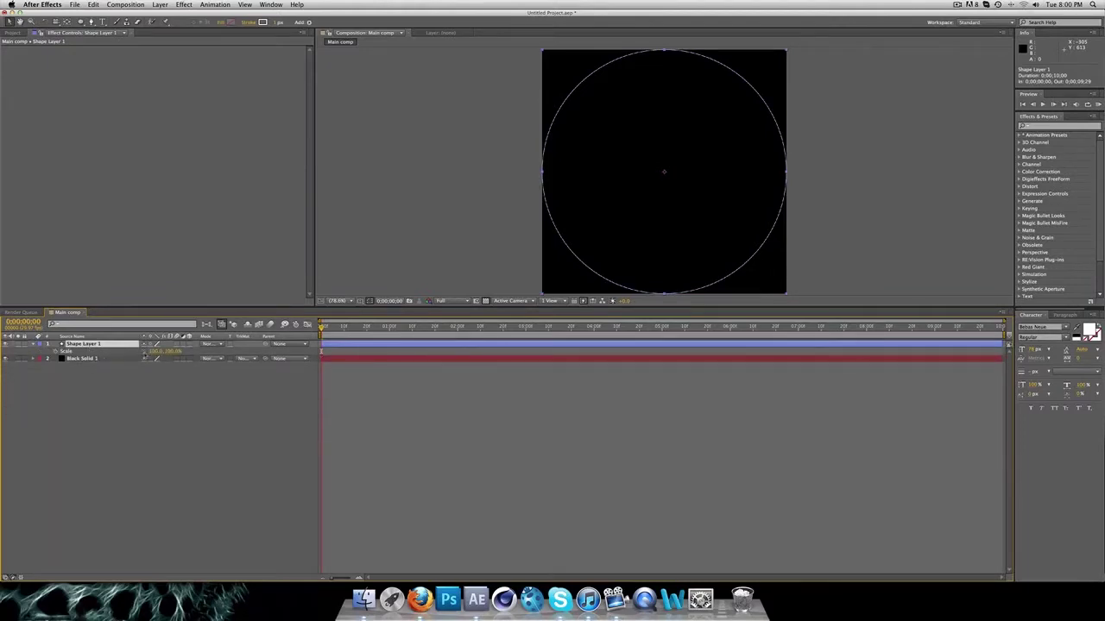
left_click(156, 352)
type("90")
key("Return")
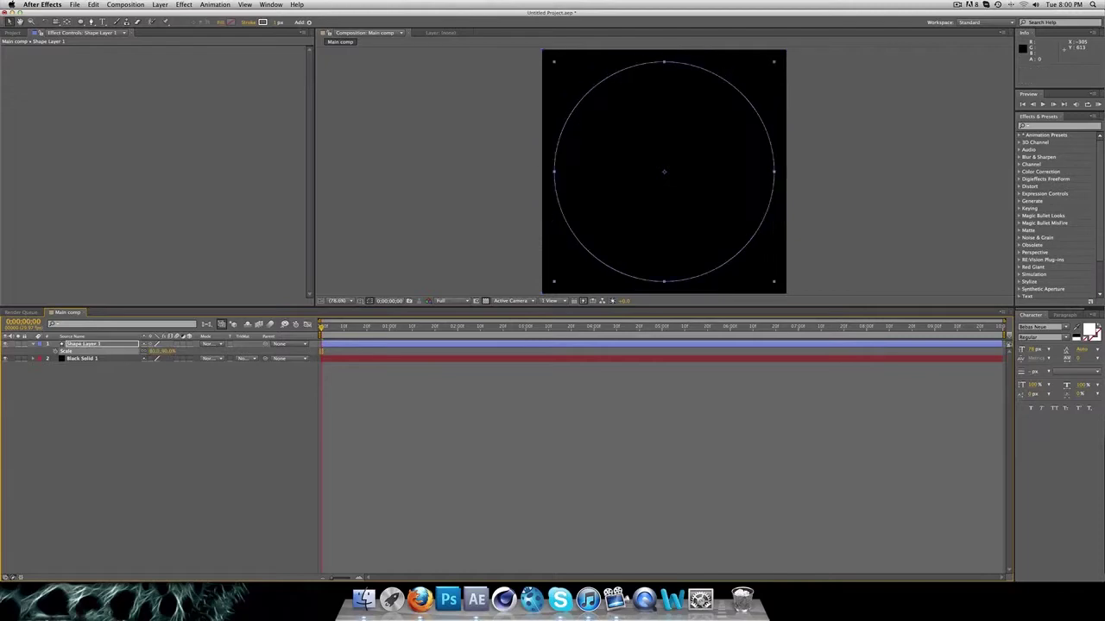
Duplicate the ellipse shape layer twice and set the scale of Shape Layer 2 to 80%
left_click(95, 345)
key("super+d")
key("super+d")
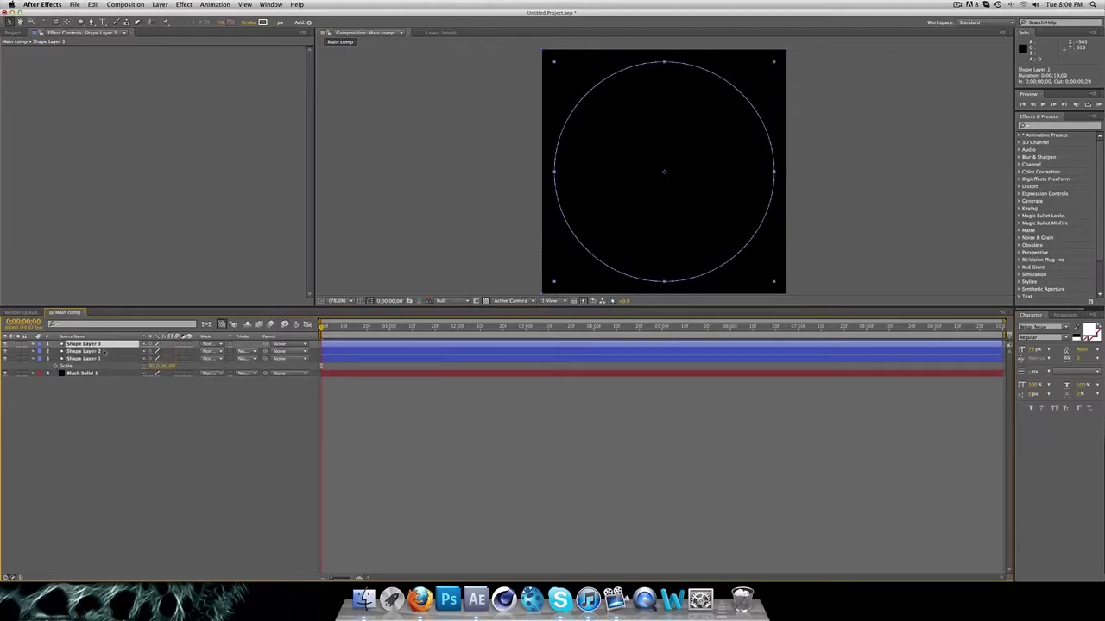
left_click(104, 351)
key("s")
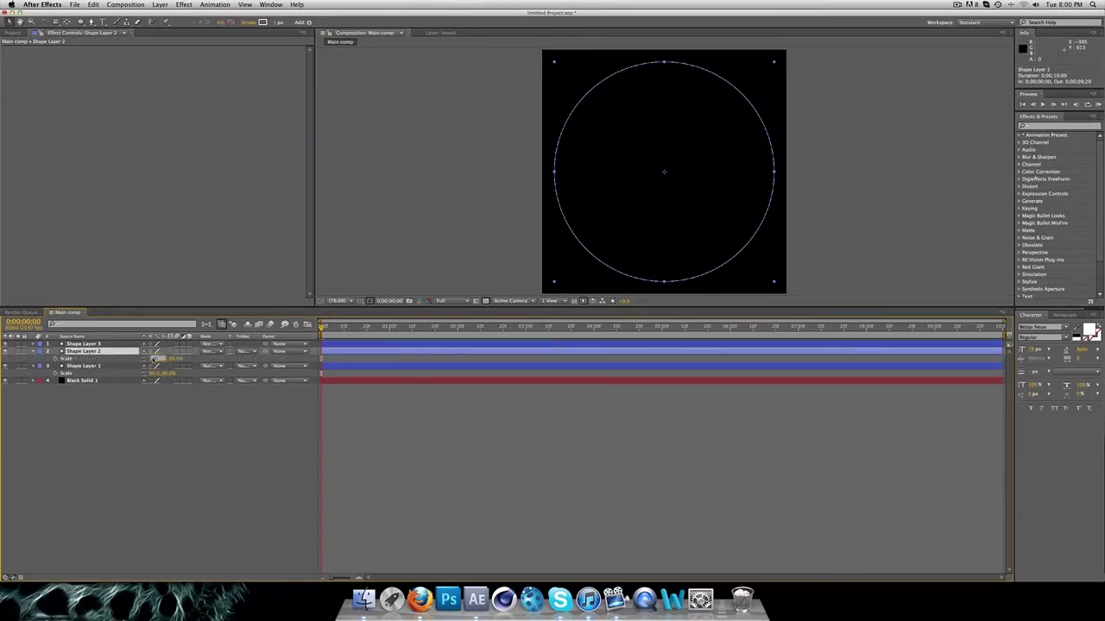
type("80")
Set the scale of Shape Layer 3 to 85%, placing its ring between the other two
left_click(84, 345)
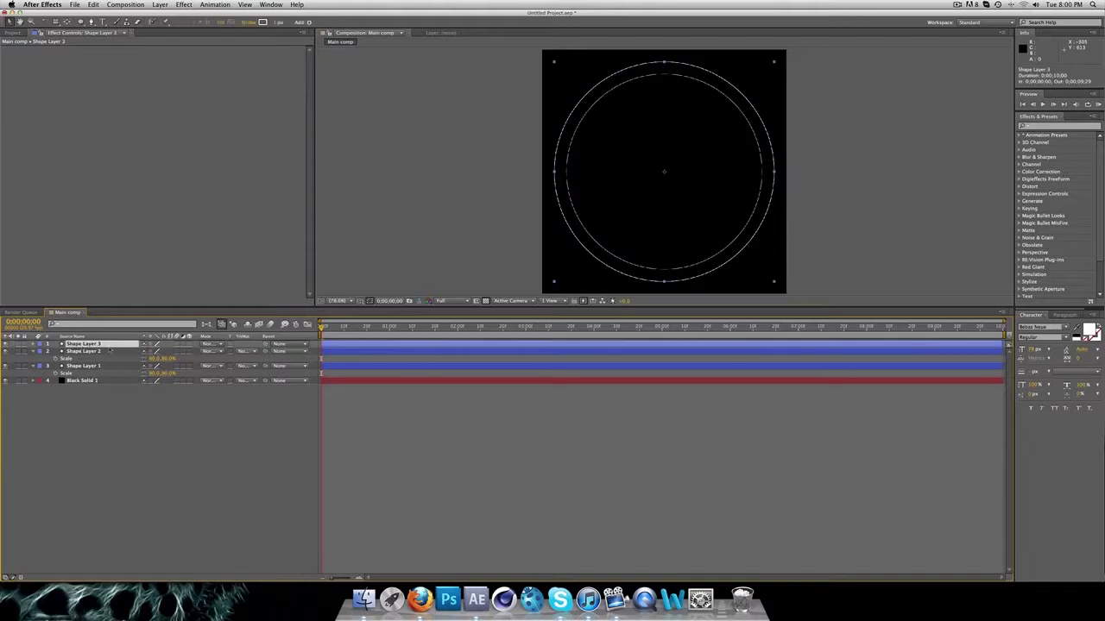
key("s")
left_click(155, 352)
type("85")
key("Return")
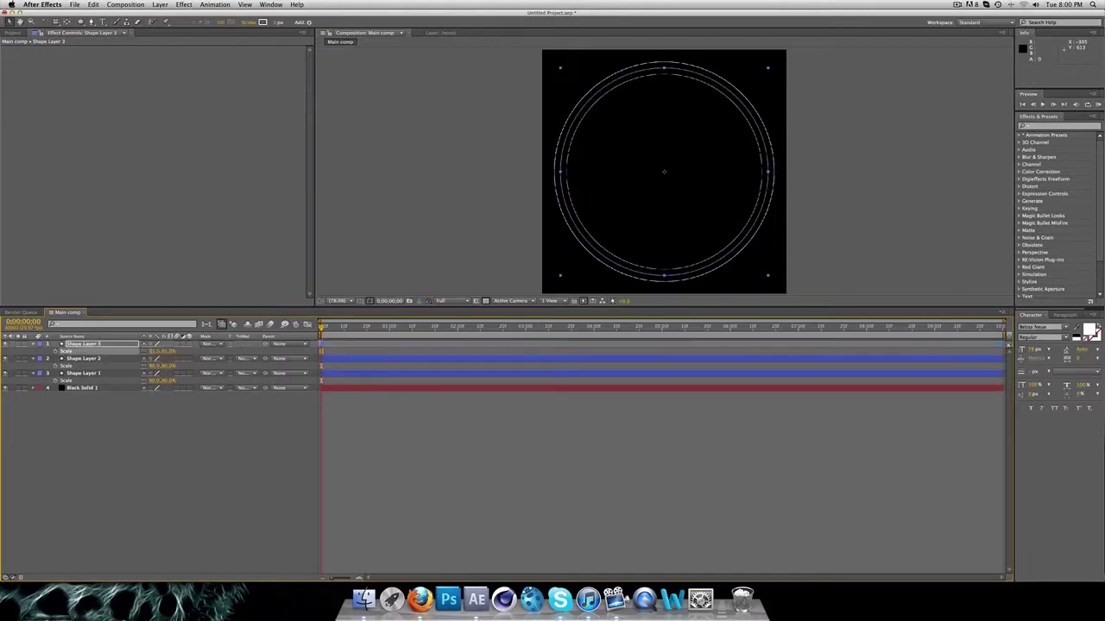
Widen the ellipse stroke of Shape Layer 3 so it fills most of the gap between the outer and inner rings
left_click(88, 345)
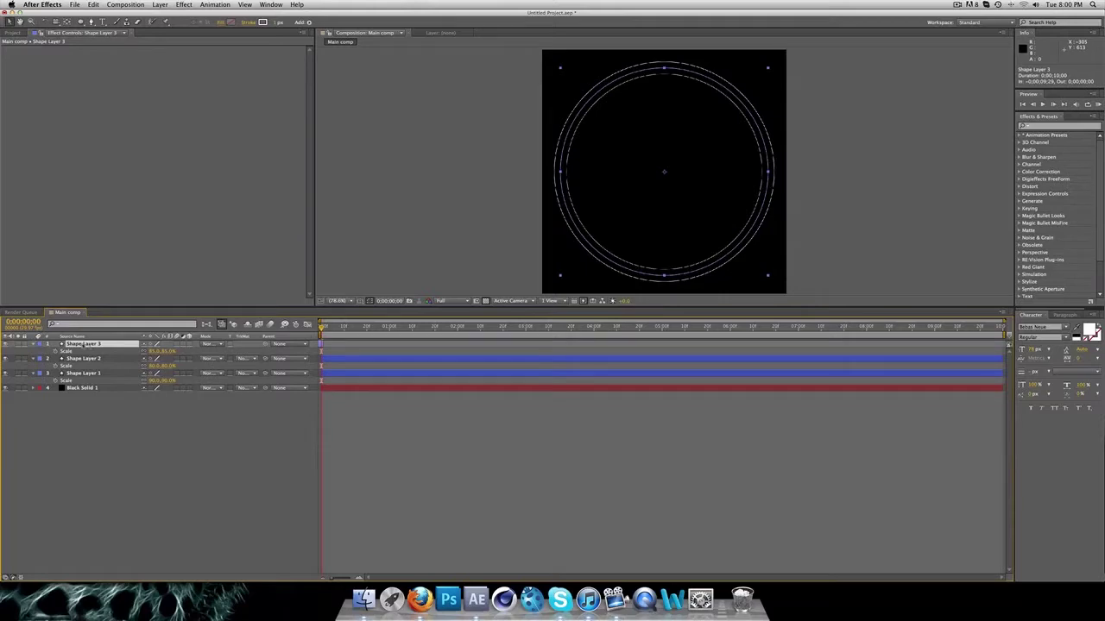
left_click(37, 344)
left_click(33, 344)
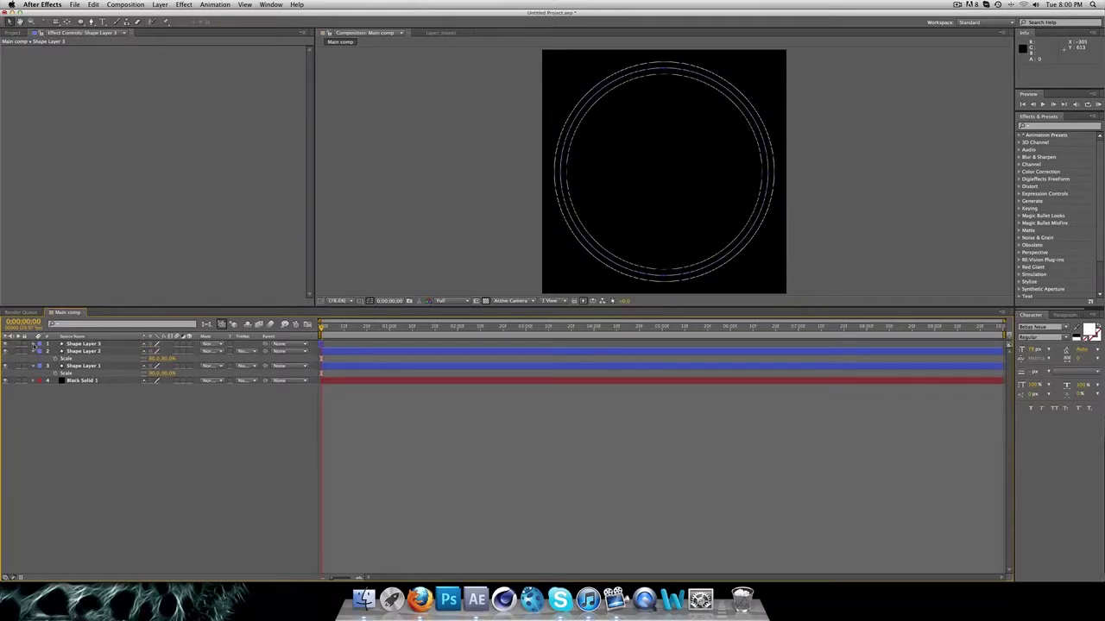
left_click(33, 344)
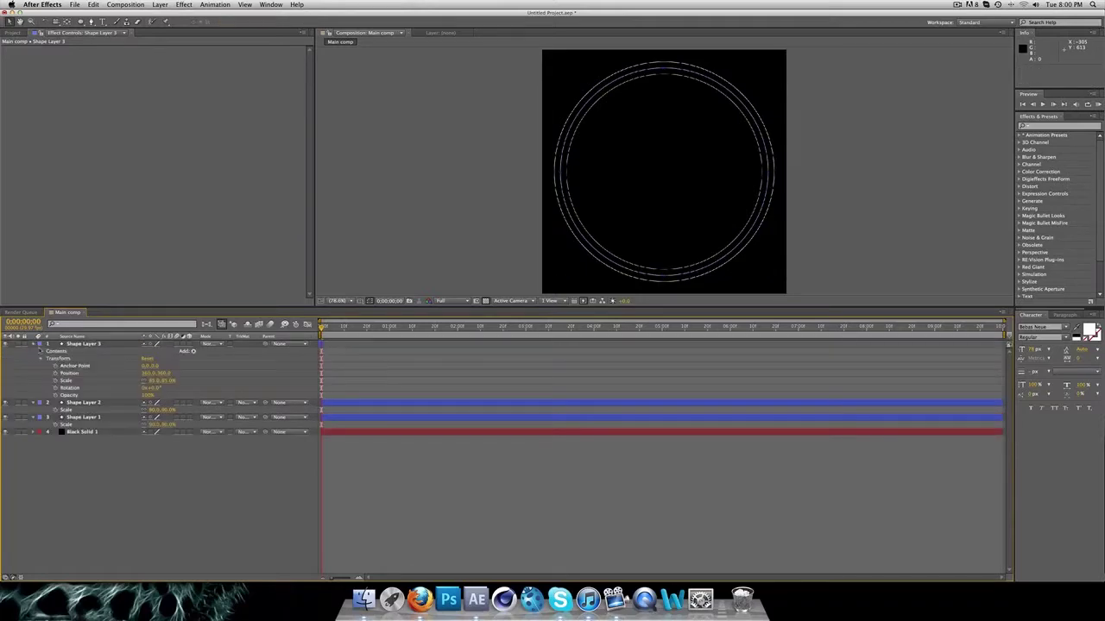
left_click(40, 352)
left_click(48, 359)
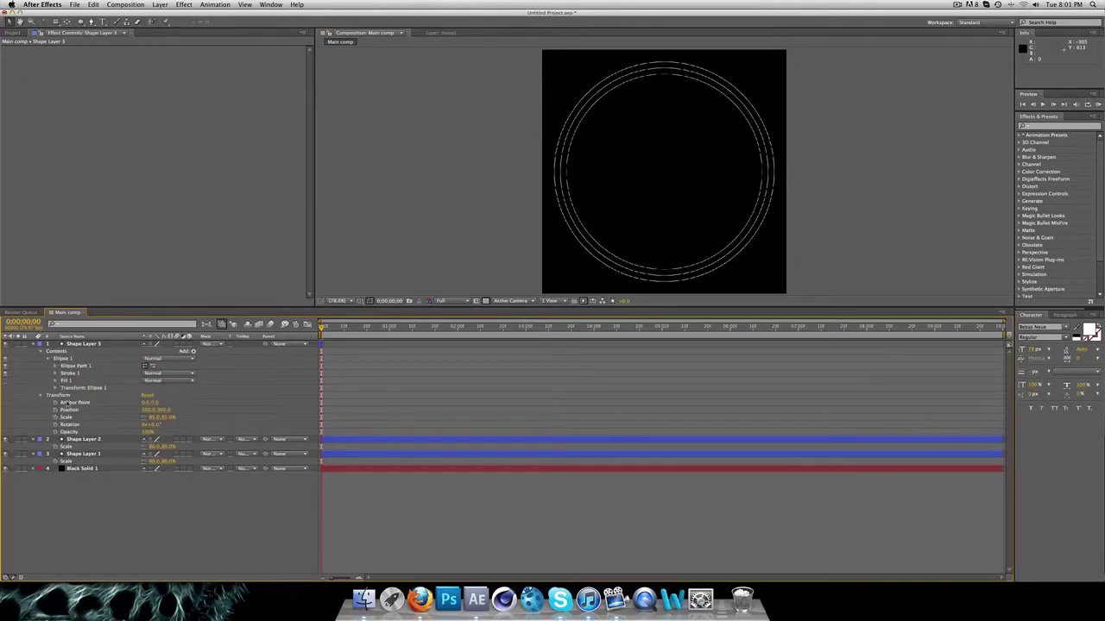
left_click(56, 373)
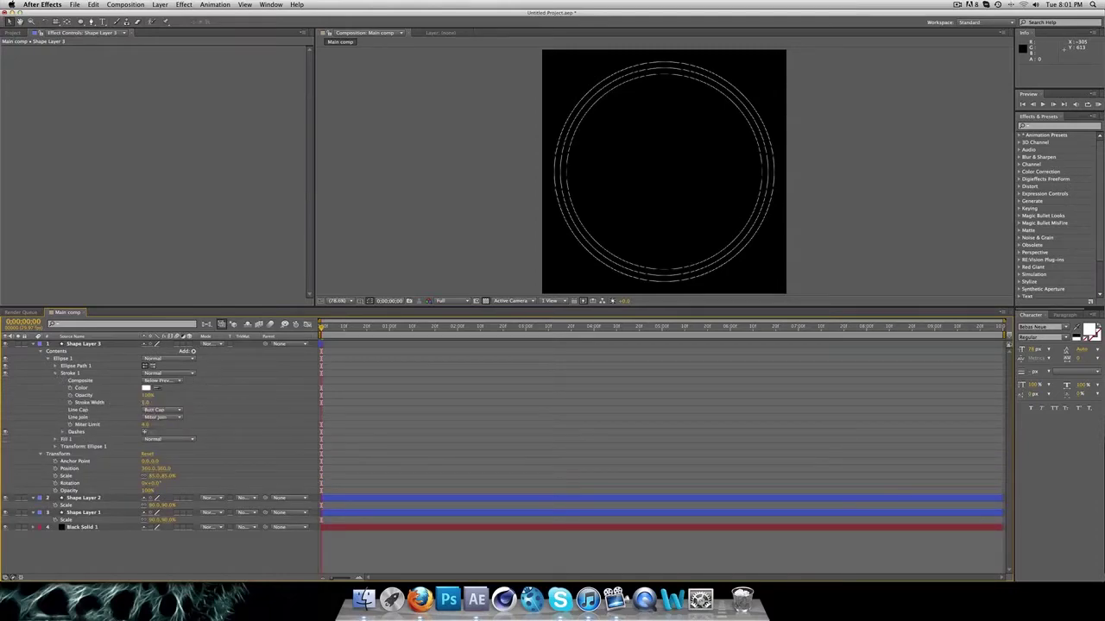
left_click(147, 403)
type("15")
key("Return")
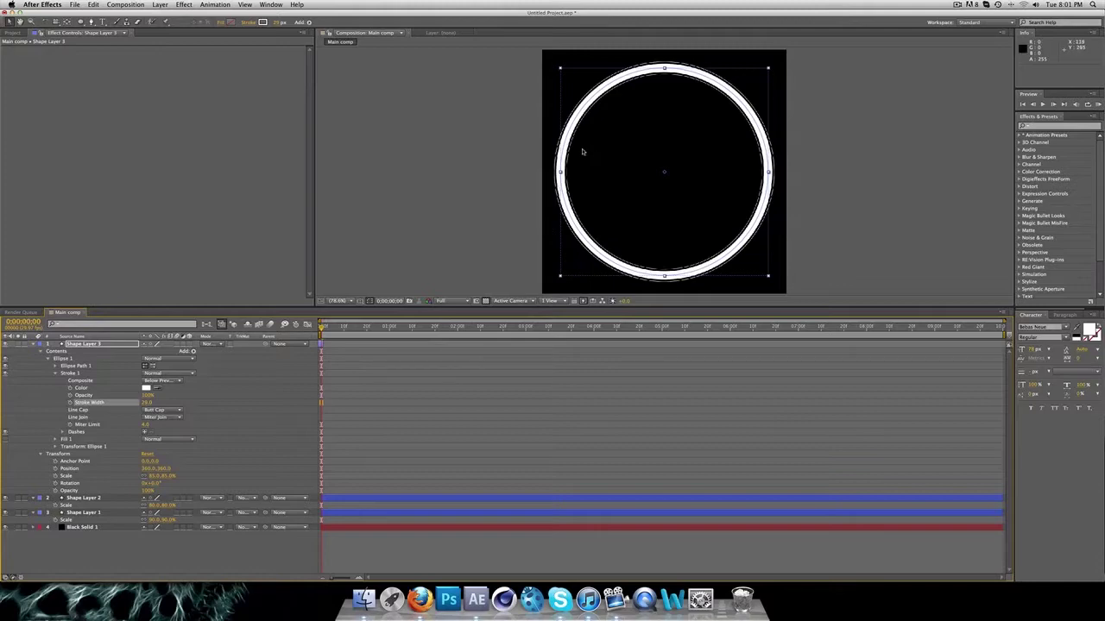
Add dashes and gaps to the ellipse stroke of Shape Layer 3
scroll(569, 168, "up", 4)
scroll(569, 167, "down", 5)
scroll(569, 168, "up", 3)
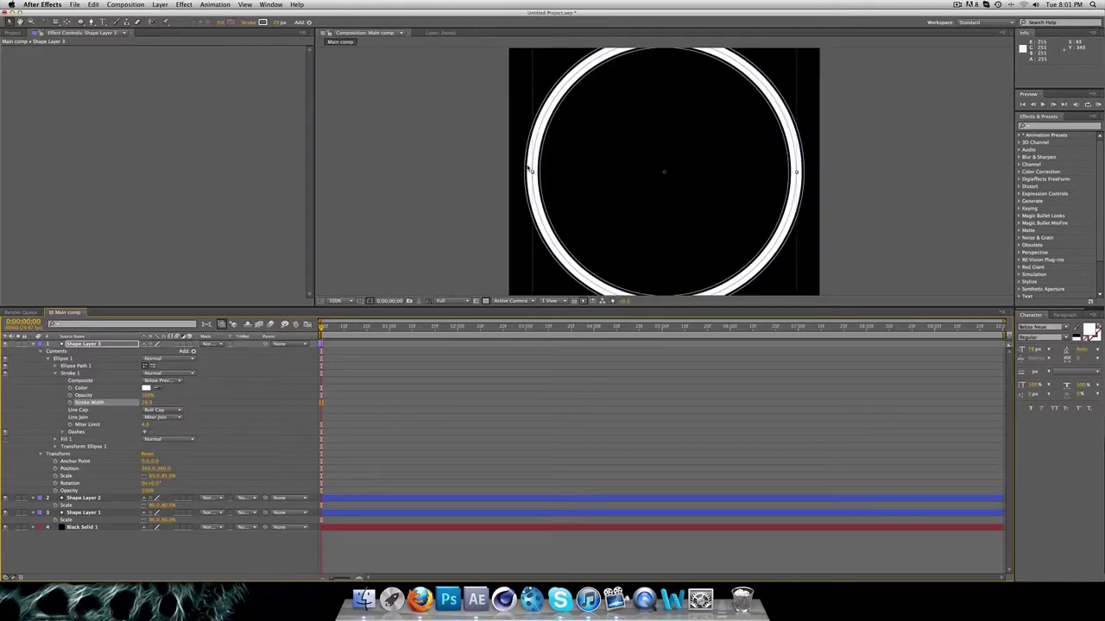
scroll(579, 165, "down", 2)
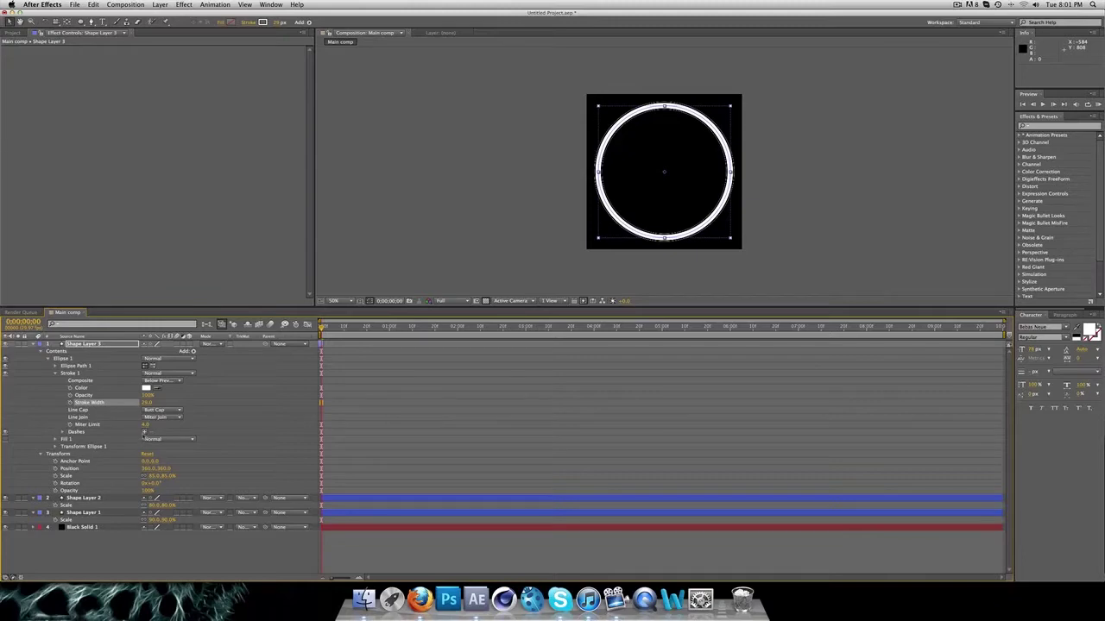
left_click(144, 432)
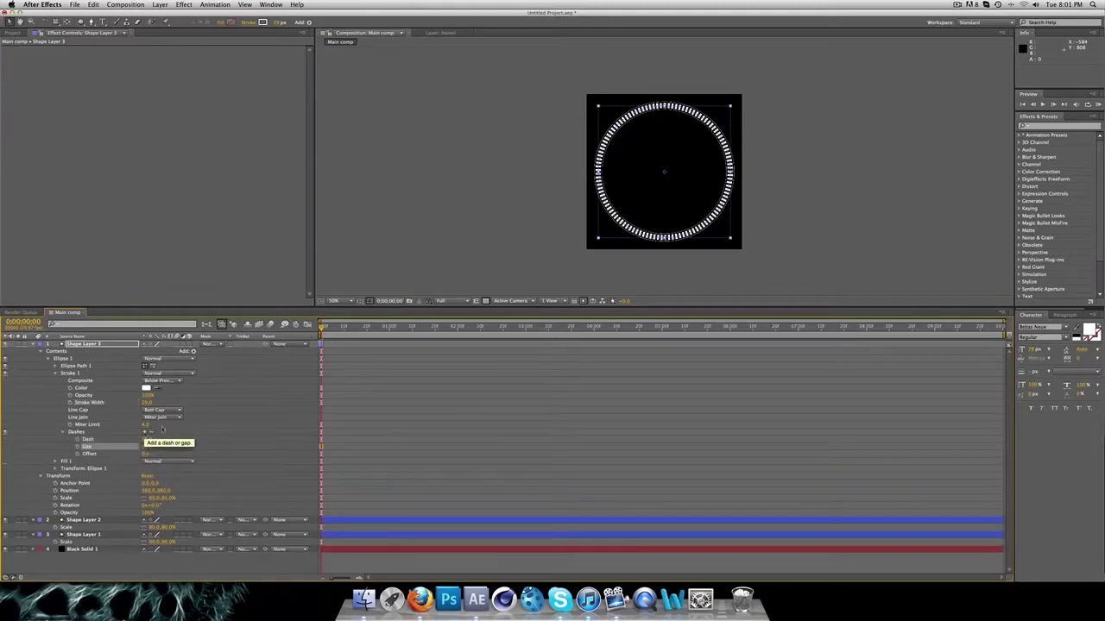
scroll(633, 189, "up", 4)
scroll(634, 189, "down", 2)
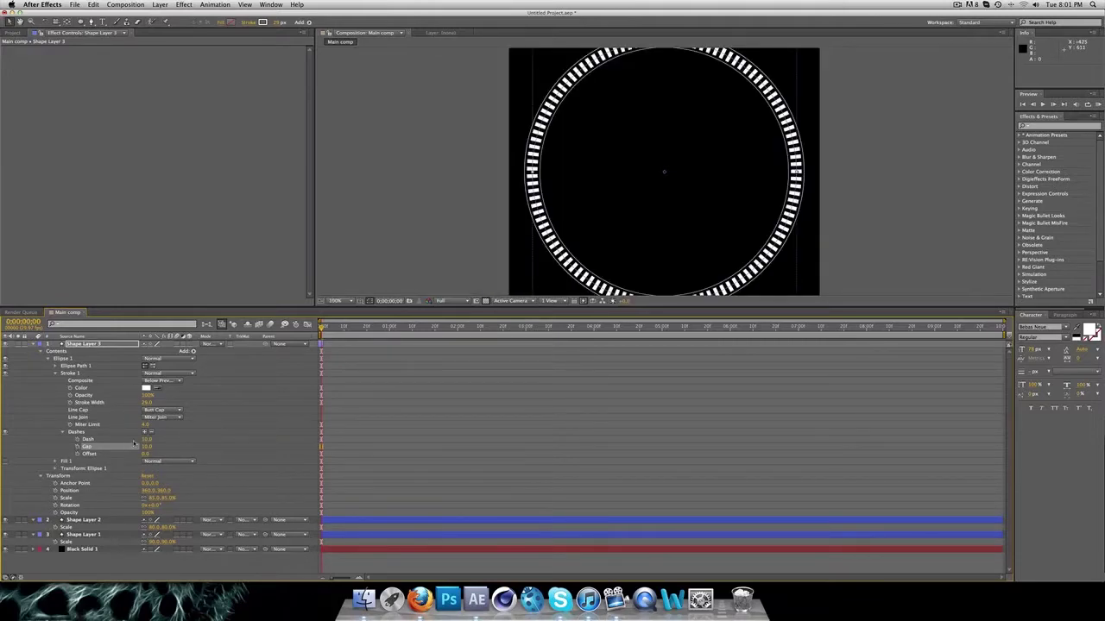
Try lengthening the dashes of Shape Layer 3's stroke until the ring is almost solid
left_click_drag(147, 440, 293, 440)
left_click_drag(375, 446, 704, 434)
scroll(631, 180, "down", 1)
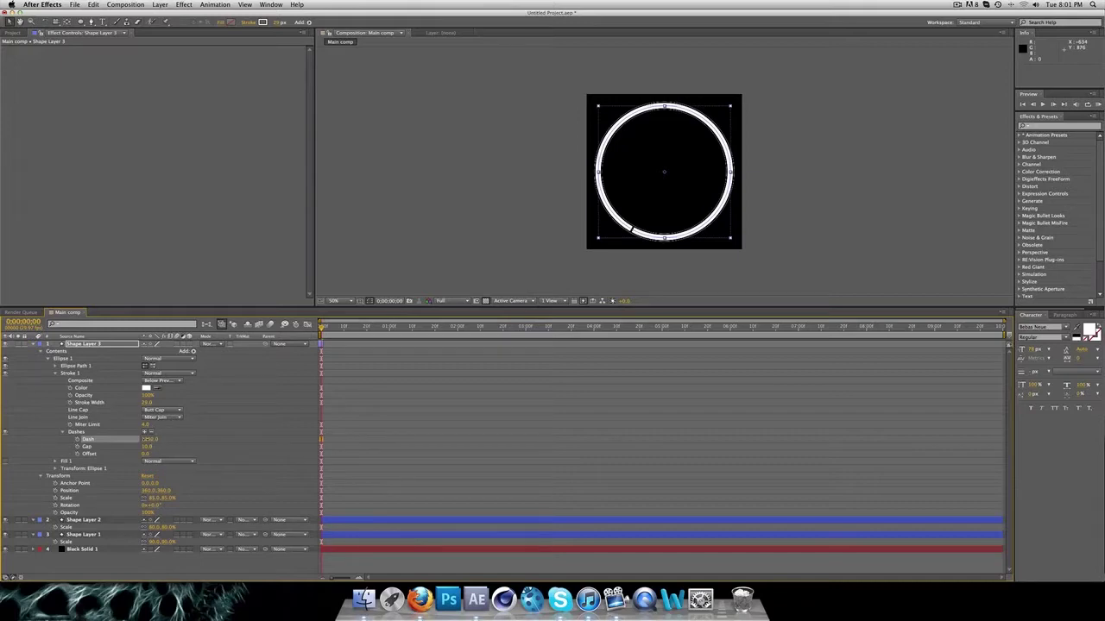
Shorten the dash length of Shape Layer 3's stroke to 34 and narrow the gap between the dashes
left_click_drag(148, 439, 118, 439)
left_click_drag(149, 440, 8, 446)
mouse_move(146, 447)
left_mouse_down()
mouse_move(136, 446)
mouse_move(160, 447)
mouse_move(136, 448)
left_mouse_up()
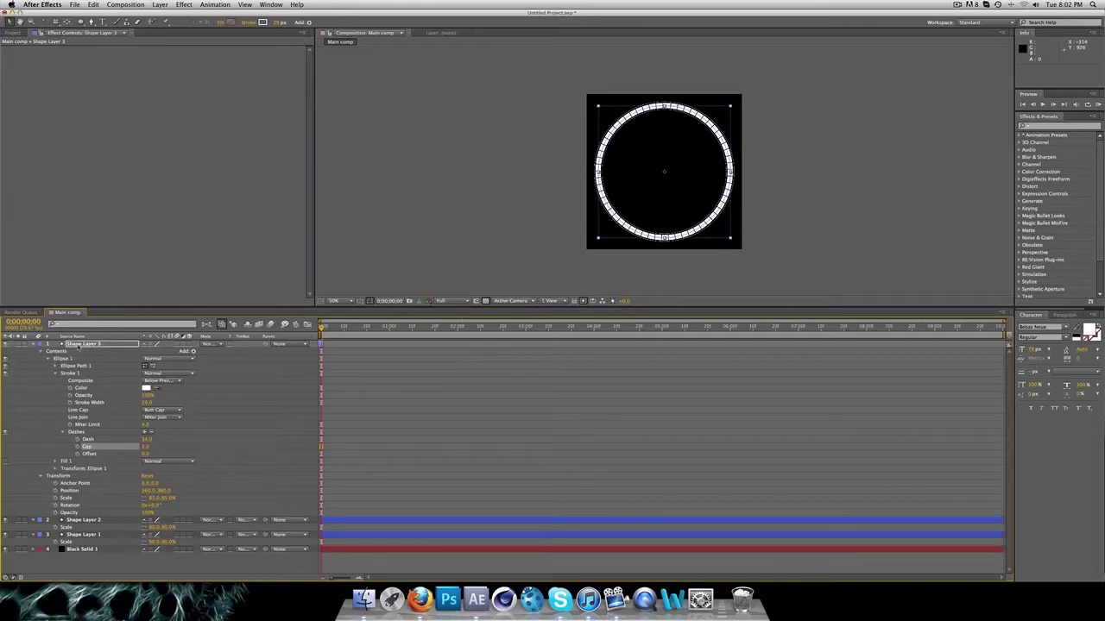
Search the effects and presets for "tazor" and pick the custom 3D Stroke preset for the shape layers
left_click(82, 347)
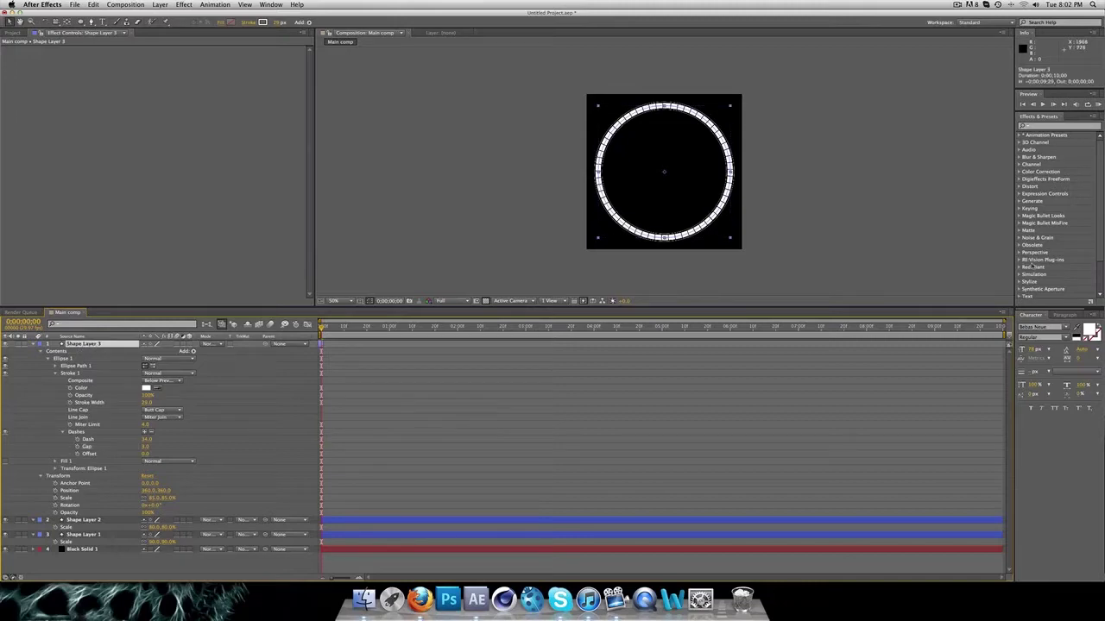
left_click(1025, 126)
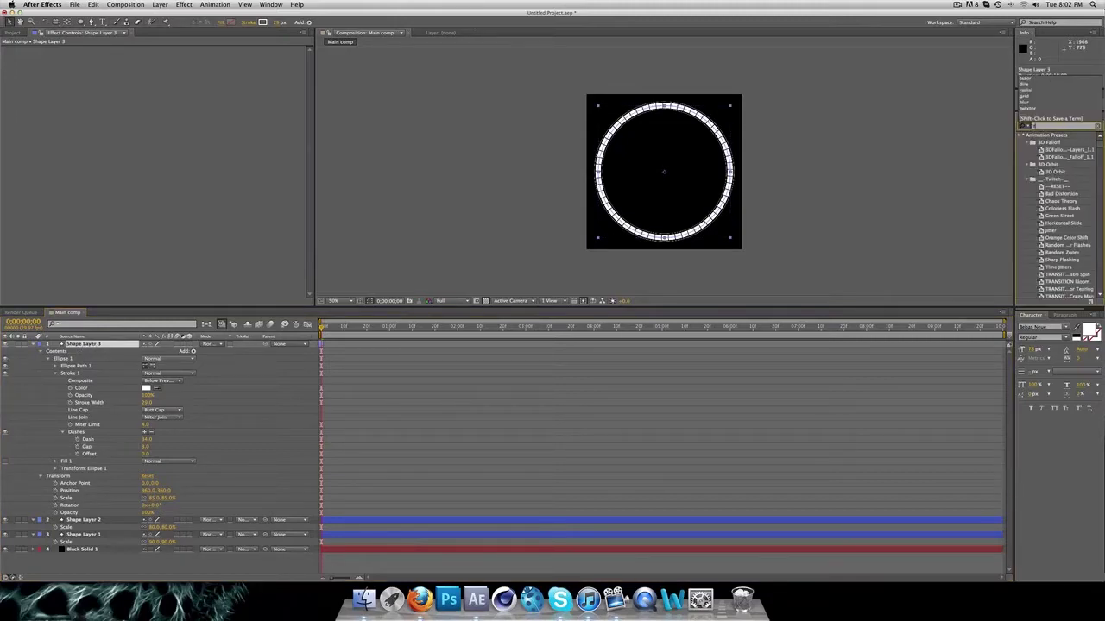
type("rob it")
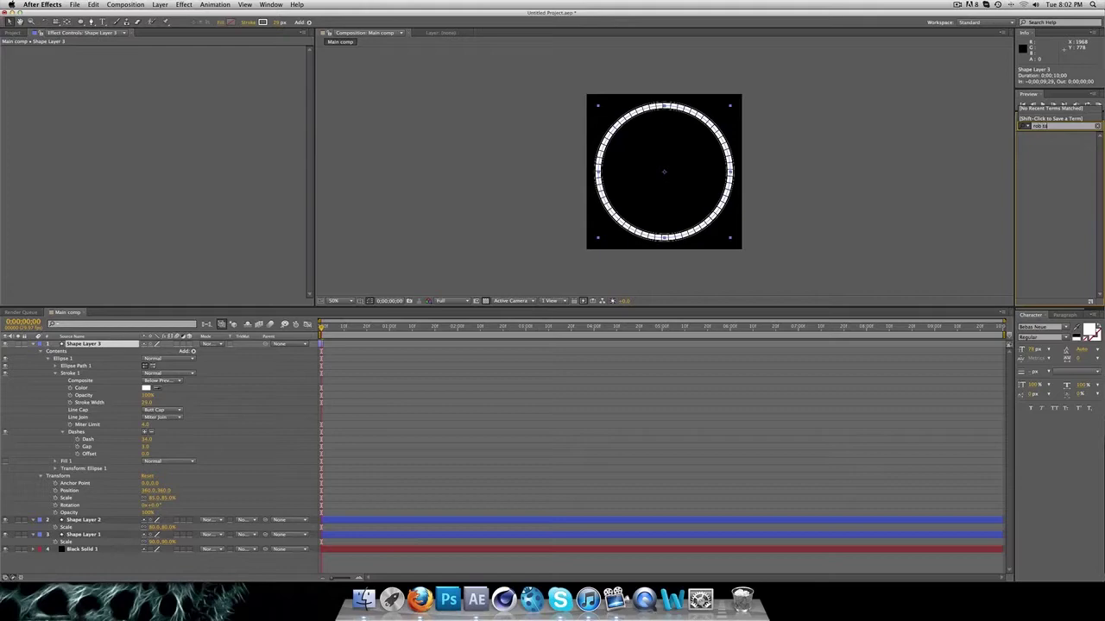
key("BackSpace")
key("BackSpace")
key("BackSpace")
key("BackSpace")
key("BackSpace")
type("tazor")
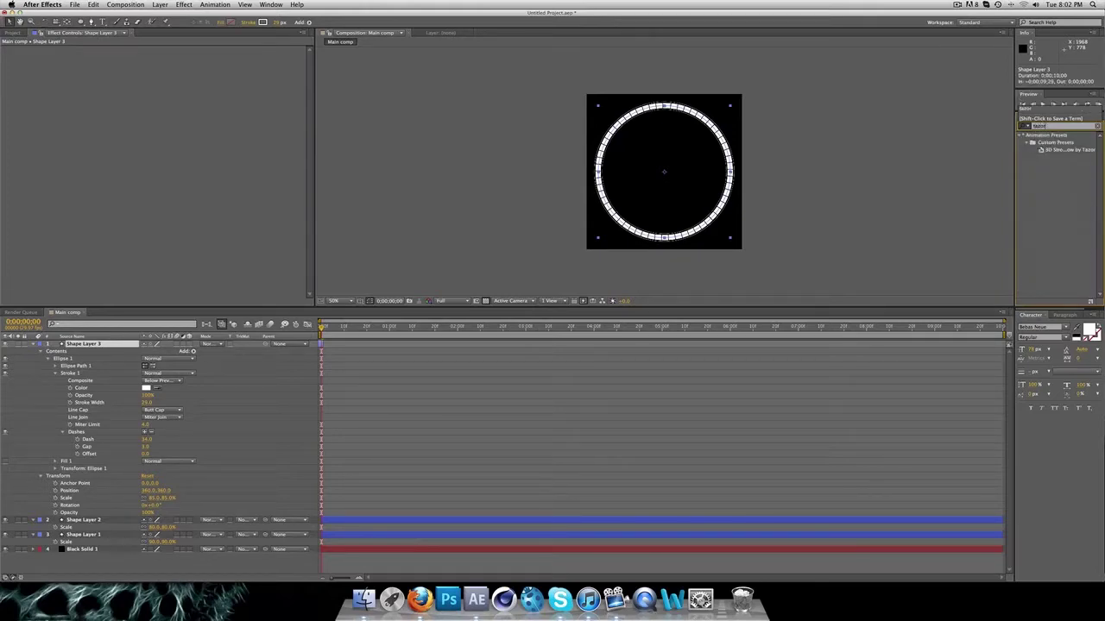
left_click(1055, 150)
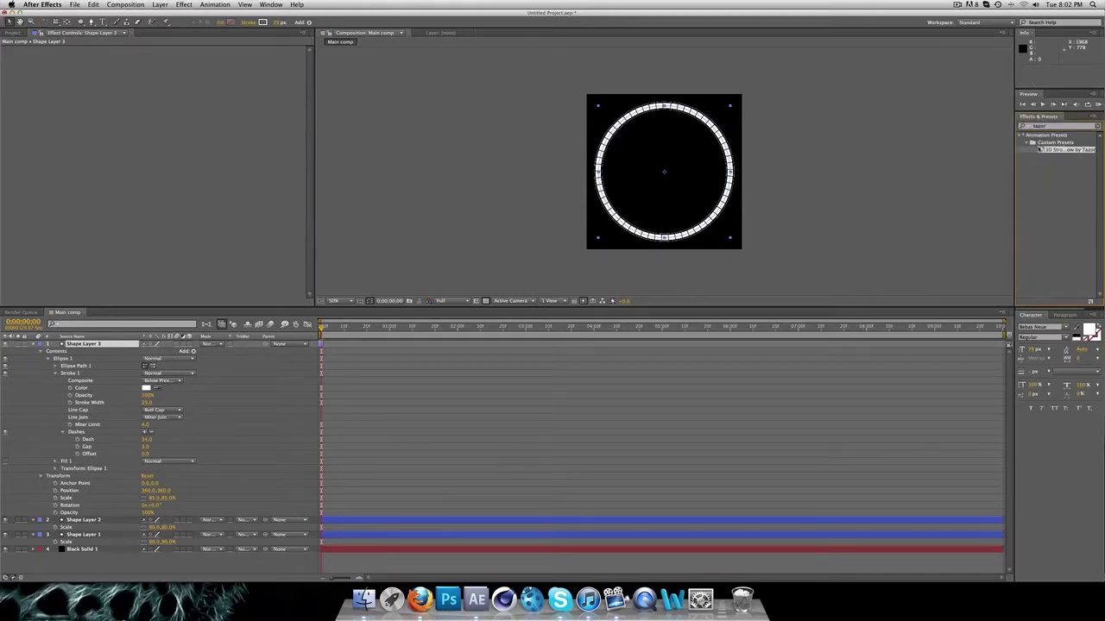
mouse_move(1044, 150)
left_mouse_down()
mouse_move(83, 349)
mouse_move(1098, 173)
mouse_move(1068, 155)
mouse_move(1047, 159)
mouse_move(84, 533)
left_mouse_up()
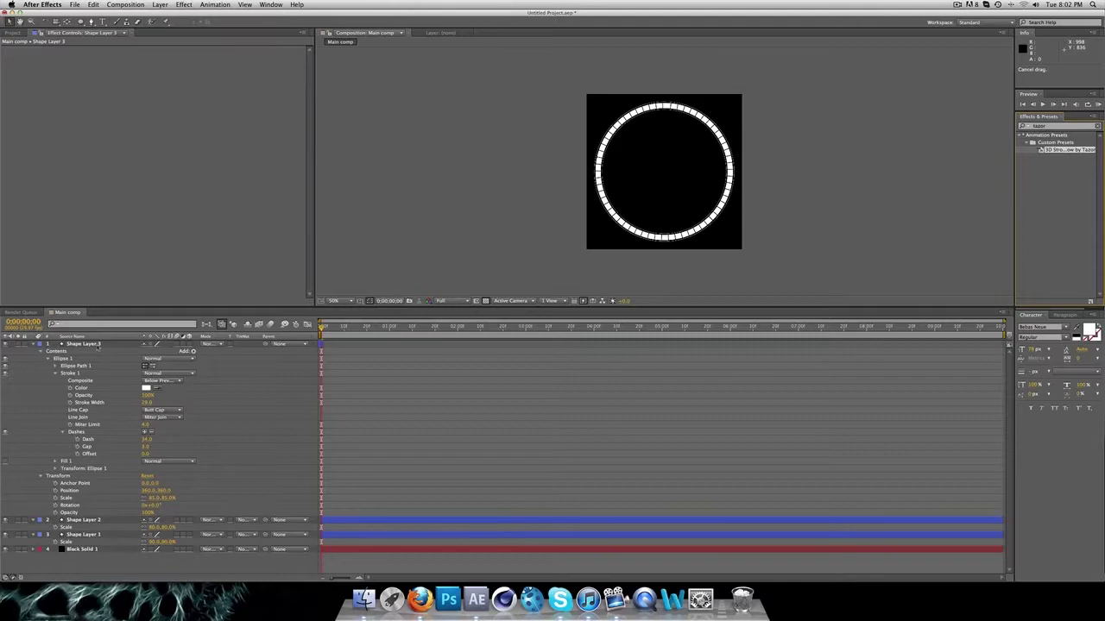
Pre-compose Shape Layers 1, 2 and 3 into a new composition named "rings"
left_click(98, 345)
left_click(84, 535, "shift")
right_click(87, 534)
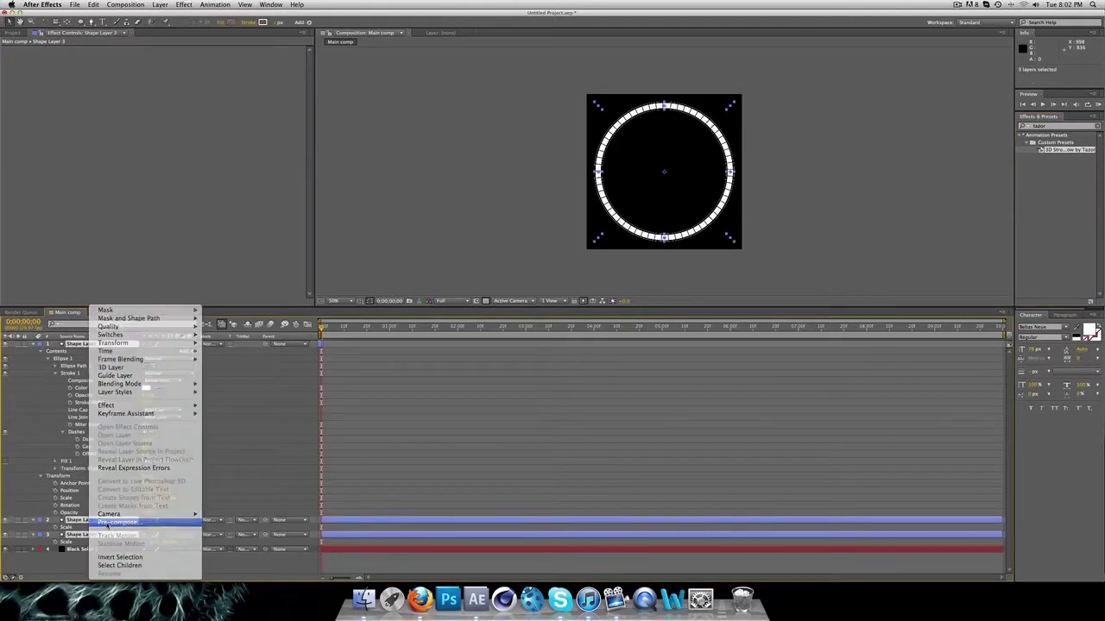
left_click(107, 523)
type("rings")
key("Return")
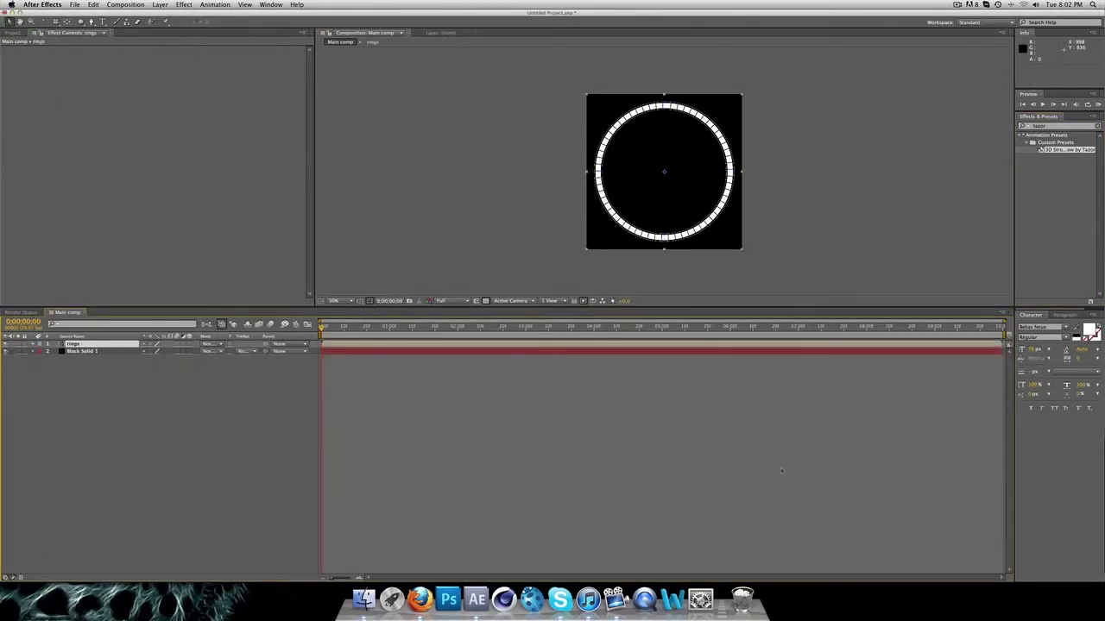
Apply the custom 3D Stroke preset to the rings layer and remove its 3D Stroke effect, keeping Glow and Starglow
left_click_drag(1068, 149, 75, 345)
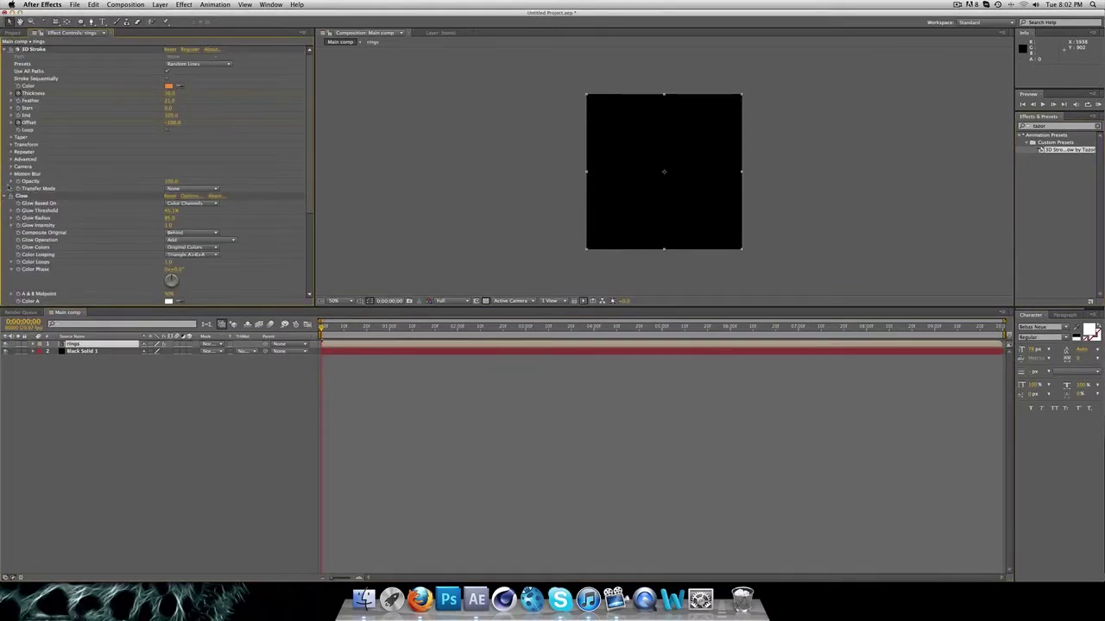
left_click(29, 49)
scroll(28, 49, "down", 5)
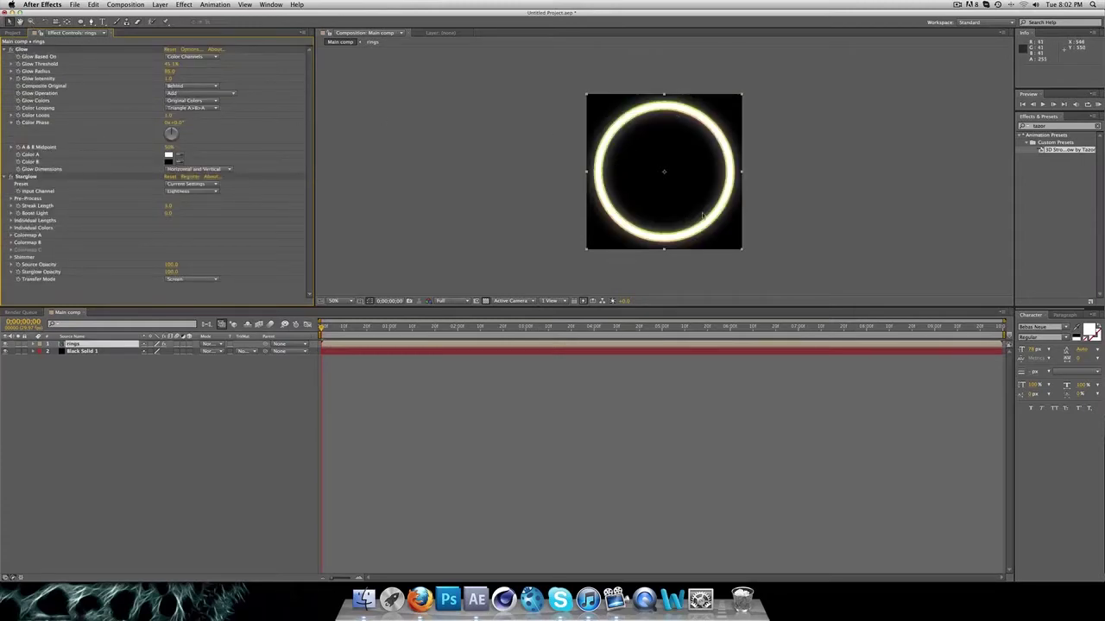
Fit the composition in the viewer and set the Glow Radius on the rings layer to 36
left_click(335, 300)
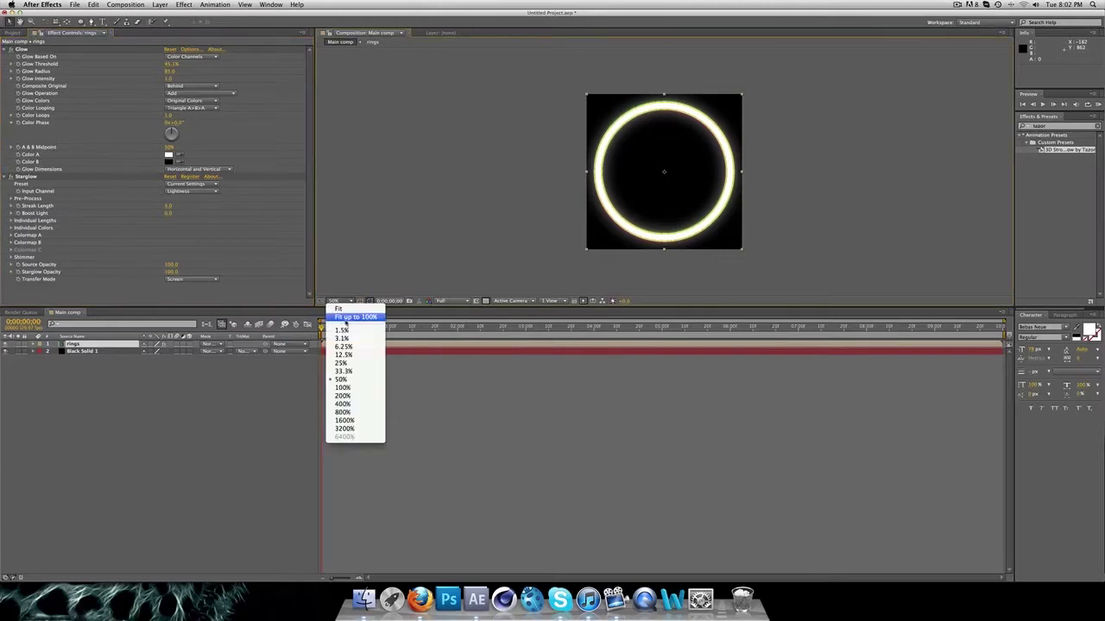
left_click(341, 311)
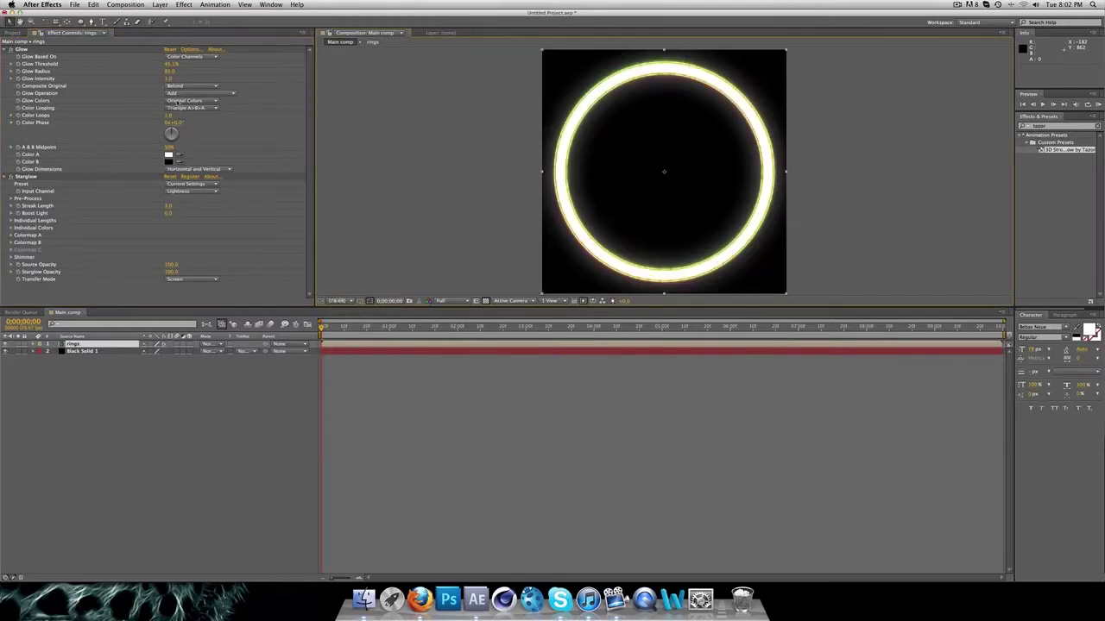
left_click(149, 71)
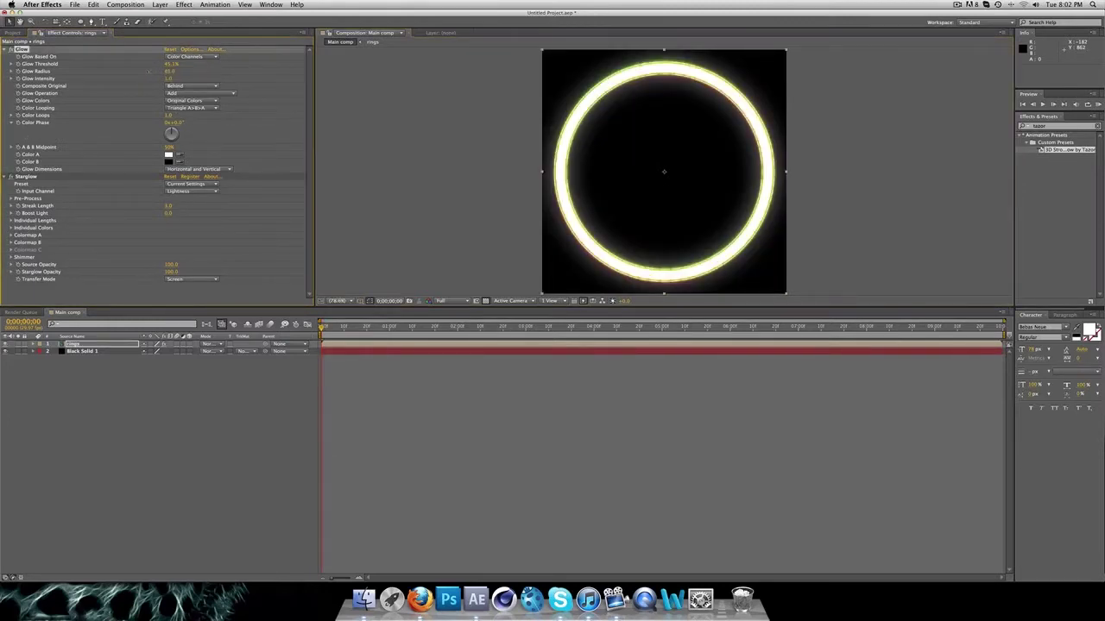
left_click_drag(148, 72, 124, 72)
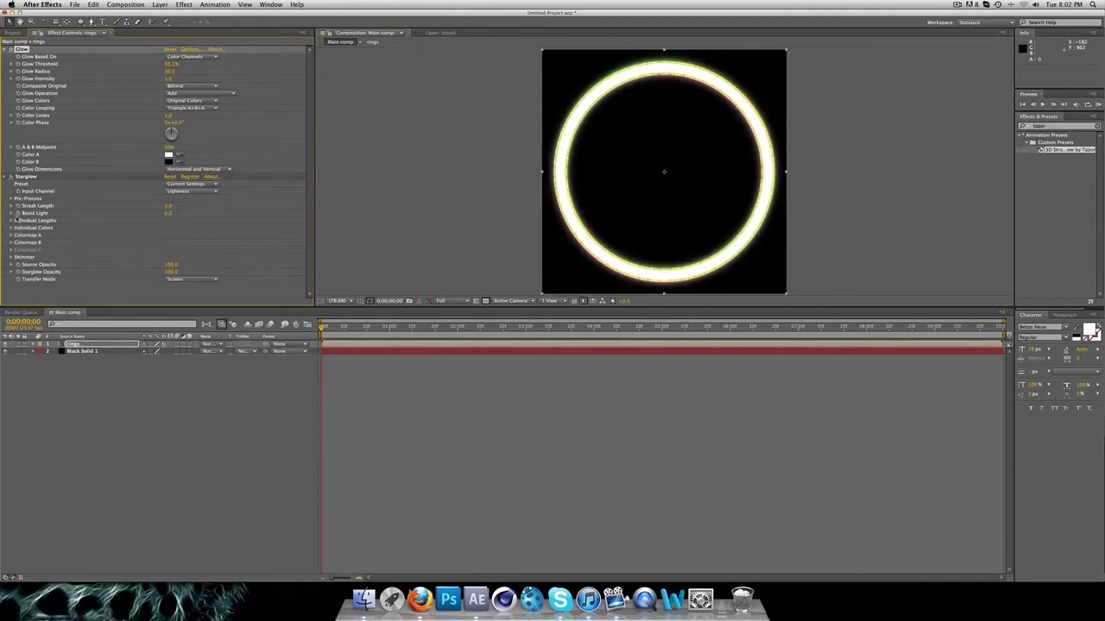
Change the Highlights color in Starglow's Colormap B to a saturated light blue
left_click(11, 241)
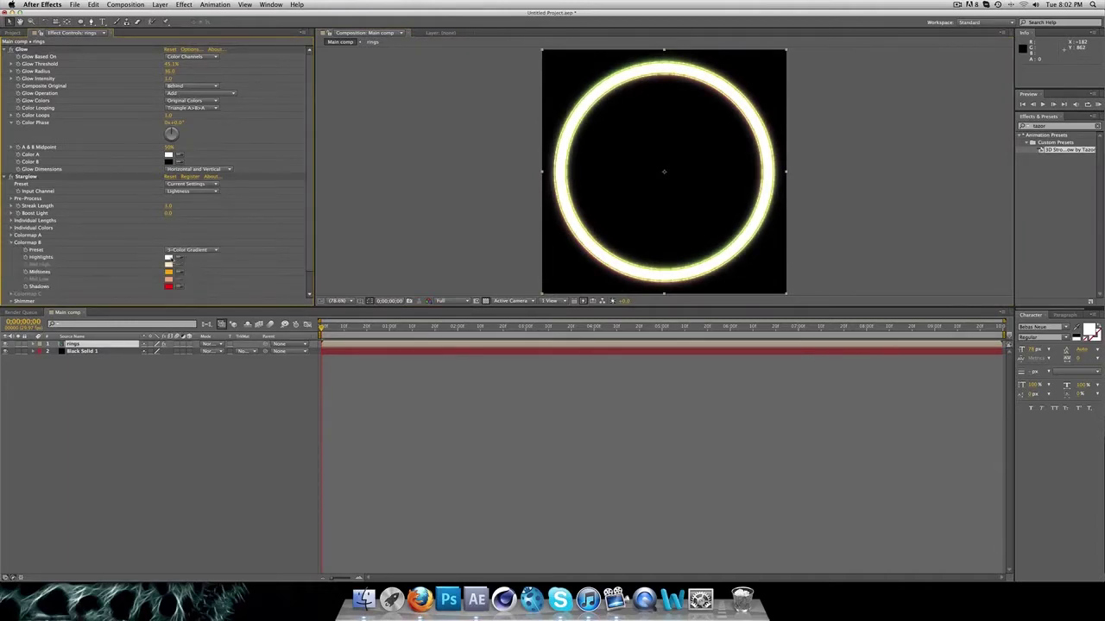
left_click(168, 257)
left_click_drag(162, 169, 99, 161)
type("AFEEFF")
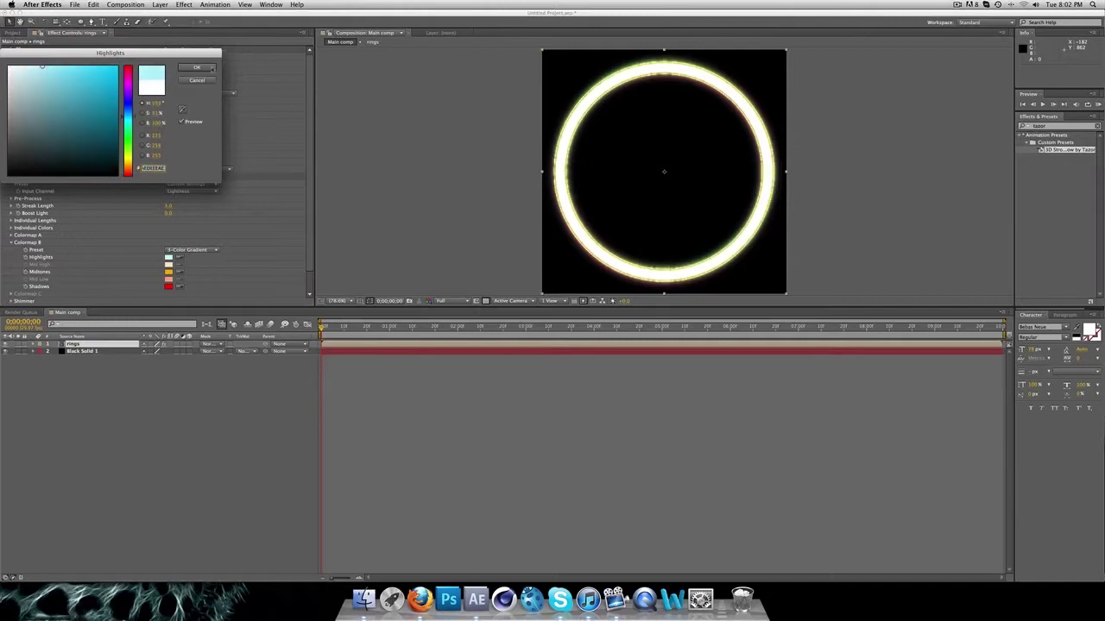
left_click_drag(99, 79, 195, 63)
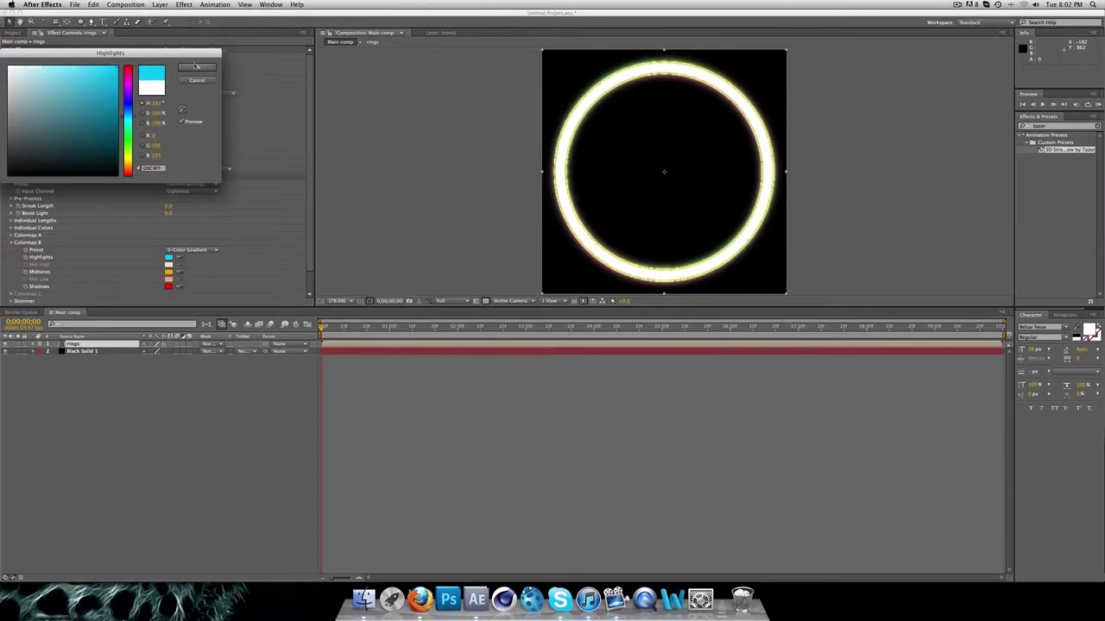
left_click(196, 66)
Change the Midtones and Shadows colors in Starglow's Colormap B to bright cyan
left_click(168, 272)
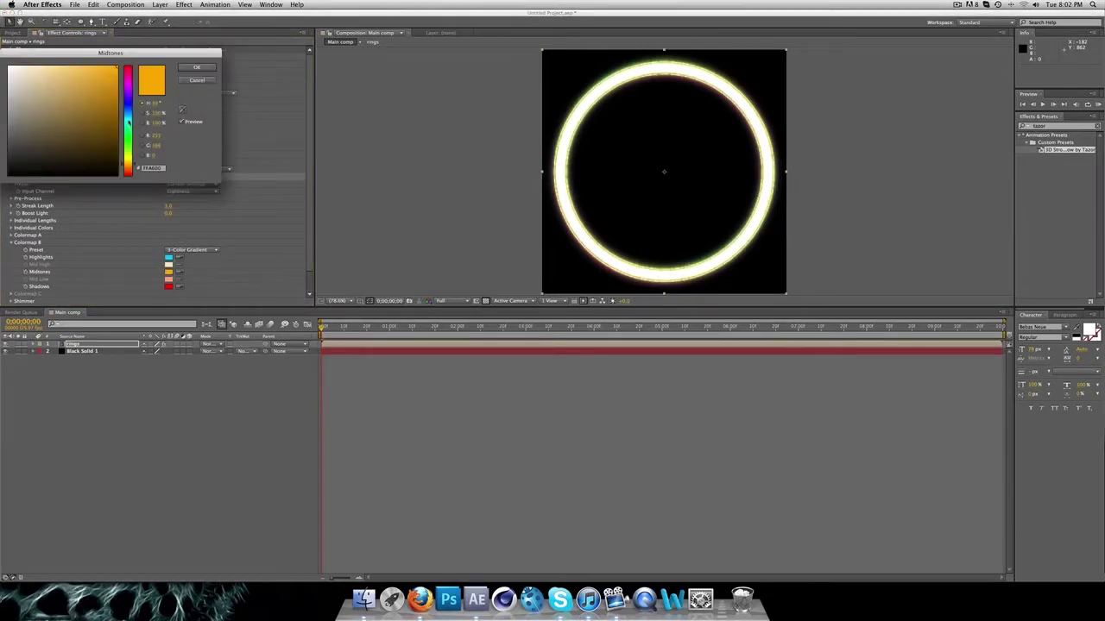
left_click(130, 122)
left_click(196, 66)
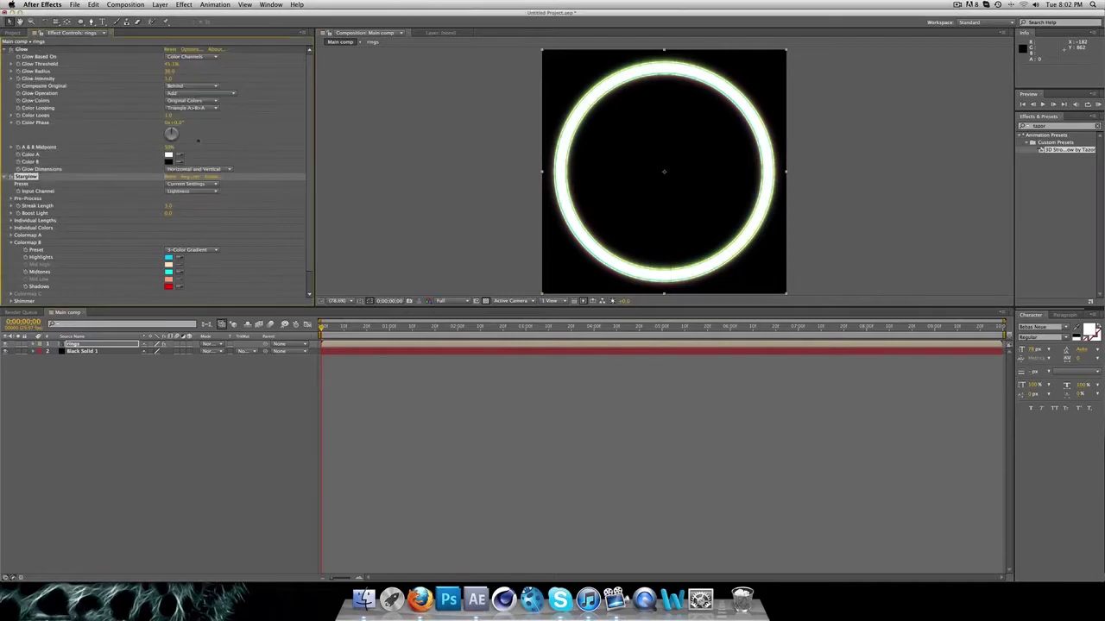
left_click(168, 286)
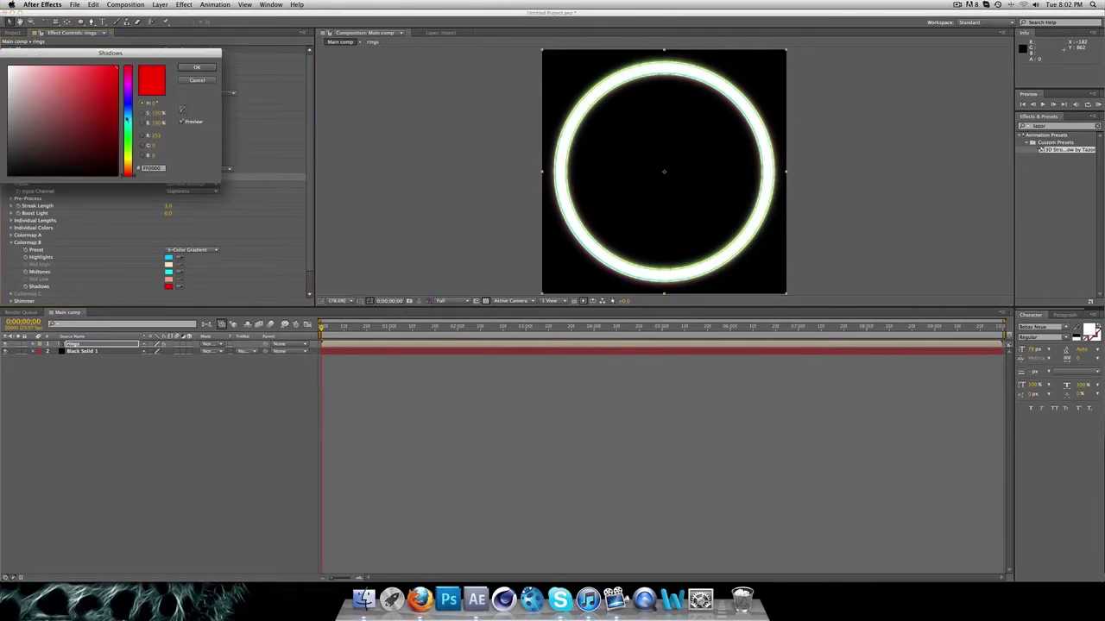
left_click(126, 121)
left_click(129, 121)
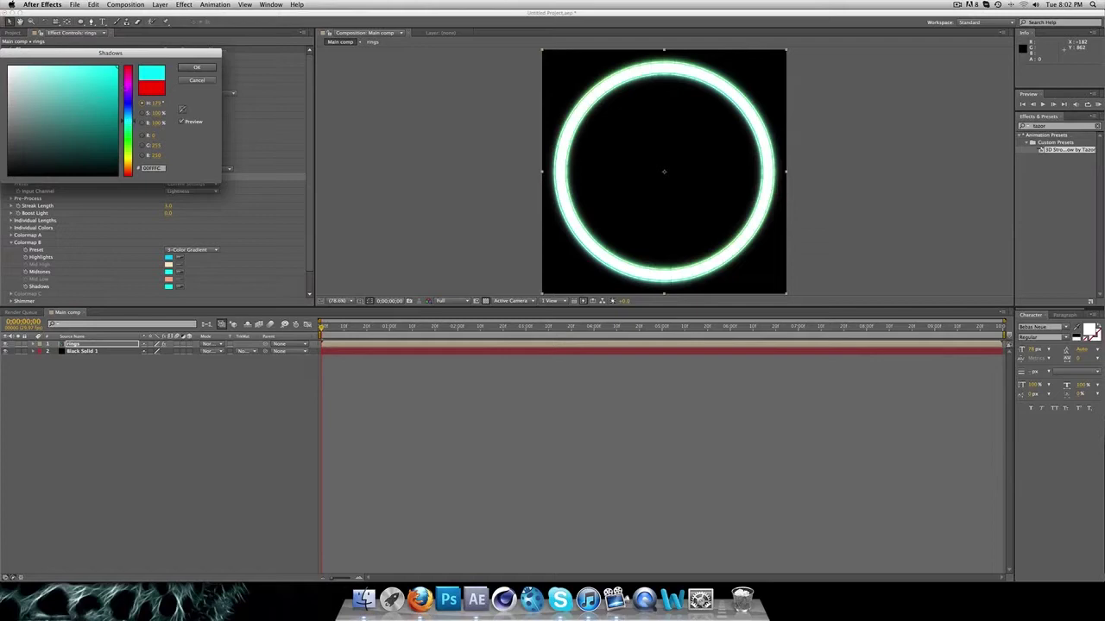
left_click(196, 67)
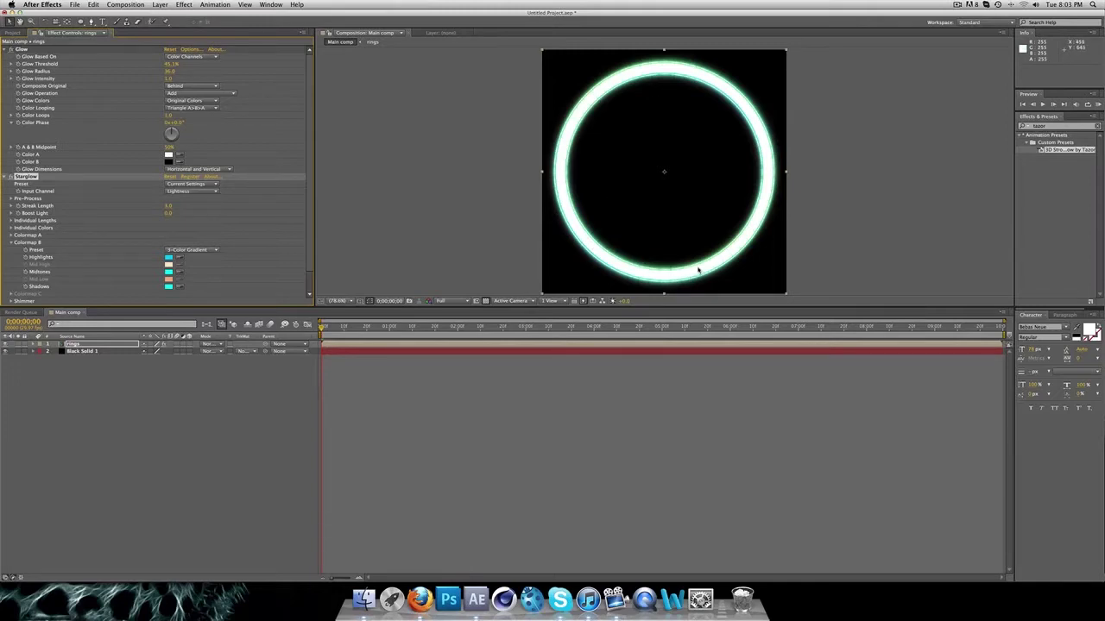
Lower the Starglow Opacity on the rings layer to 70, leaving the Source Opacity at 100
scroll(116, 249, "down", 1)
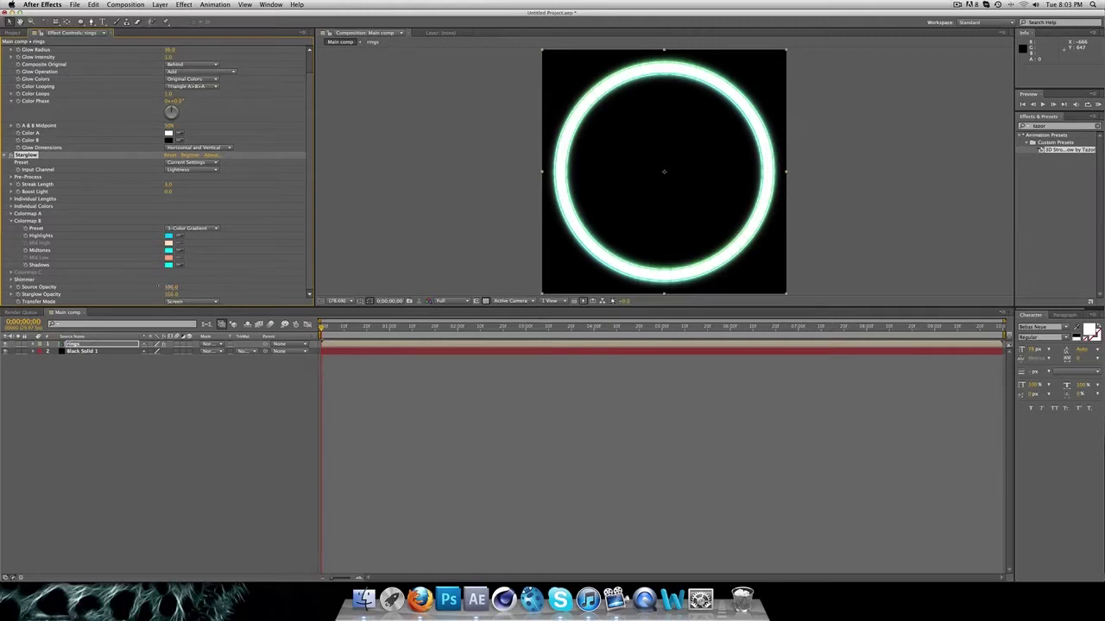
left_click_drag(171, 288, 250, 291)
left_click_drag(172, 295, 159, 295)
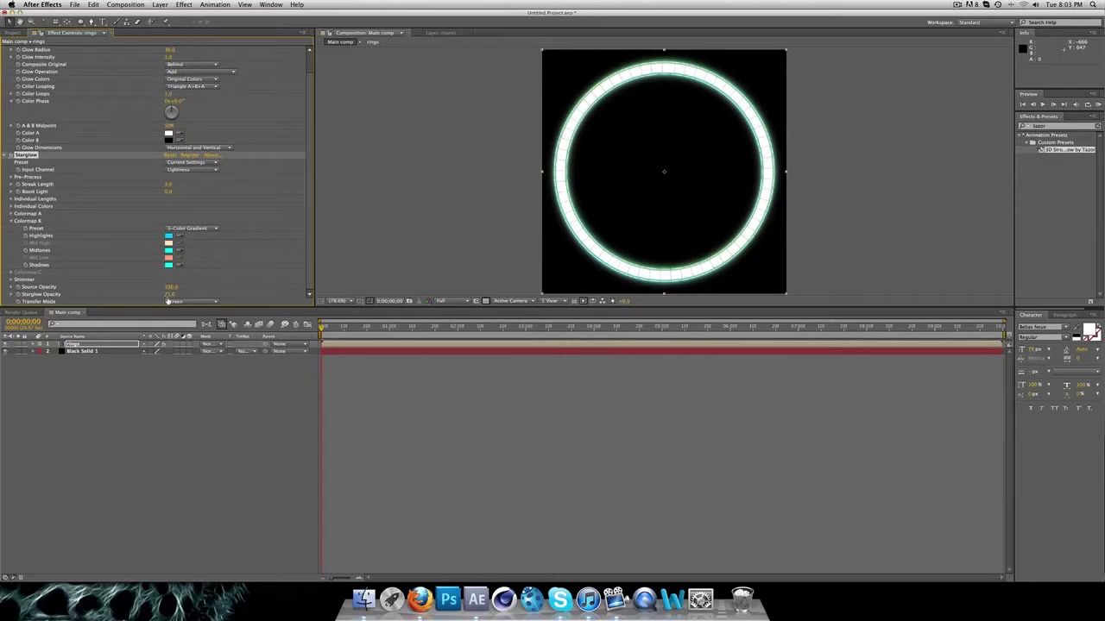
left_click_drag(172, 294, 154, 294)
Animate the rings layer's rotation with a keyframe at the first frame and a multi-turn rotation at 0;00;09;29
left_click(73, 344)
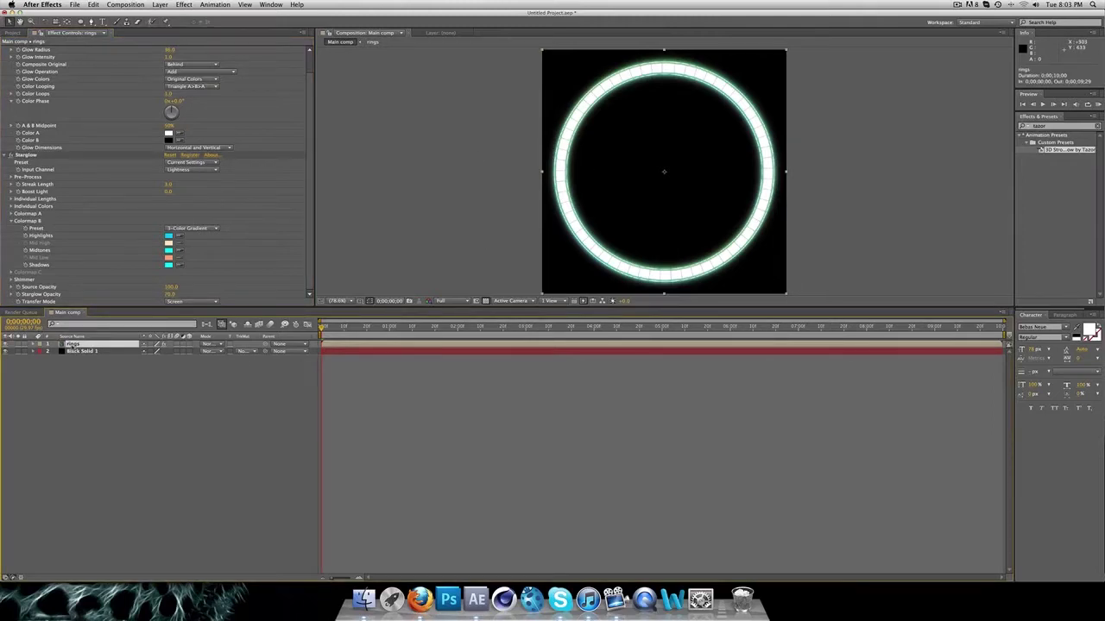
key("r")
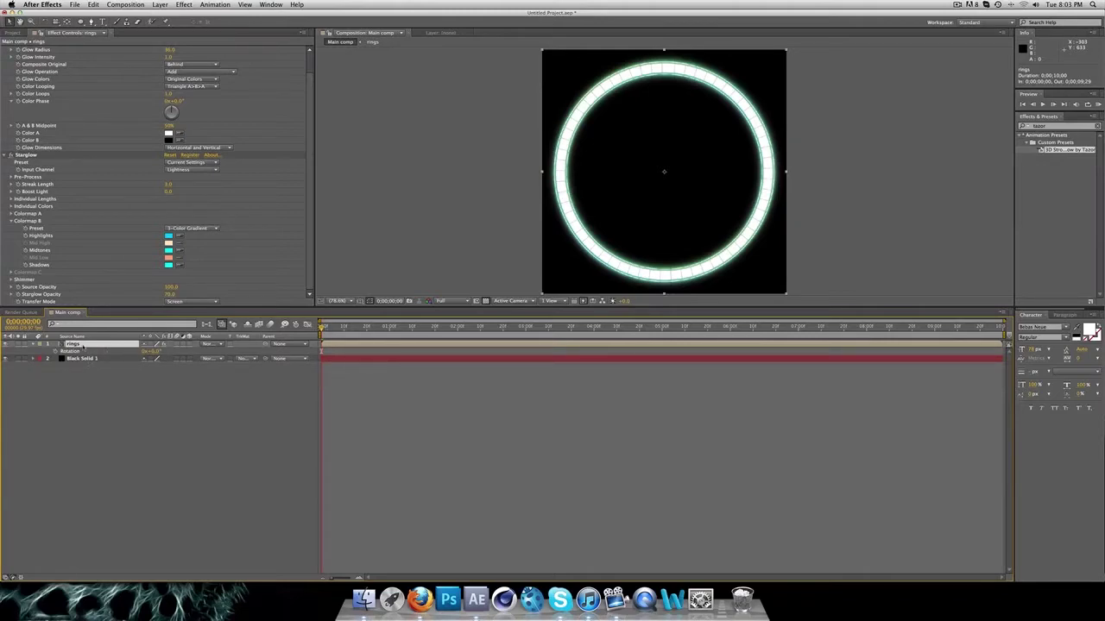
left_click(58, 351)
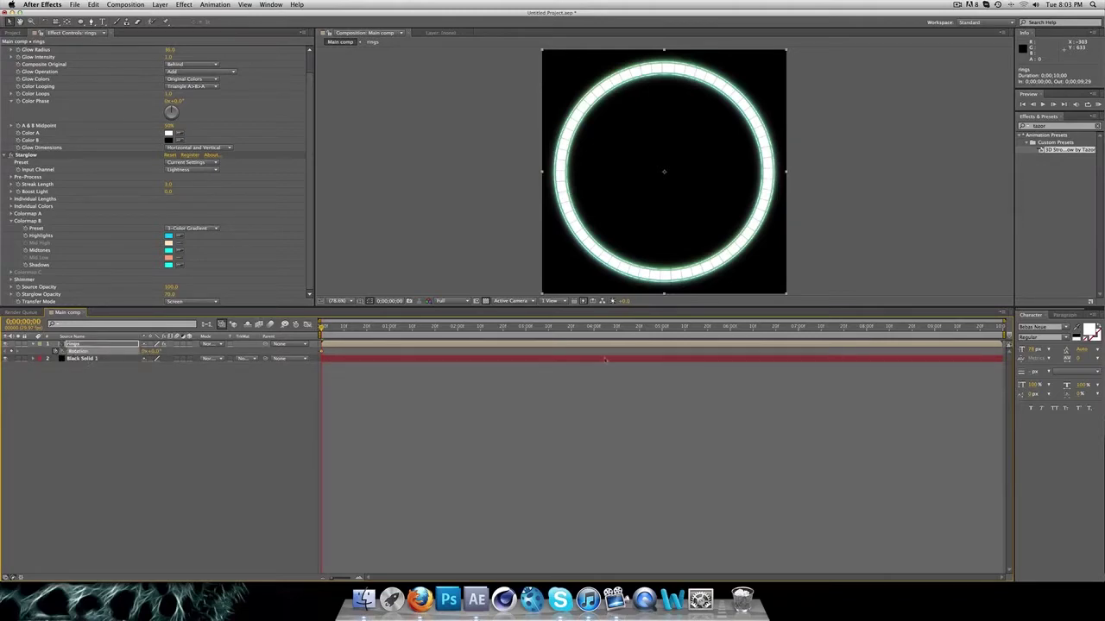
key("End")
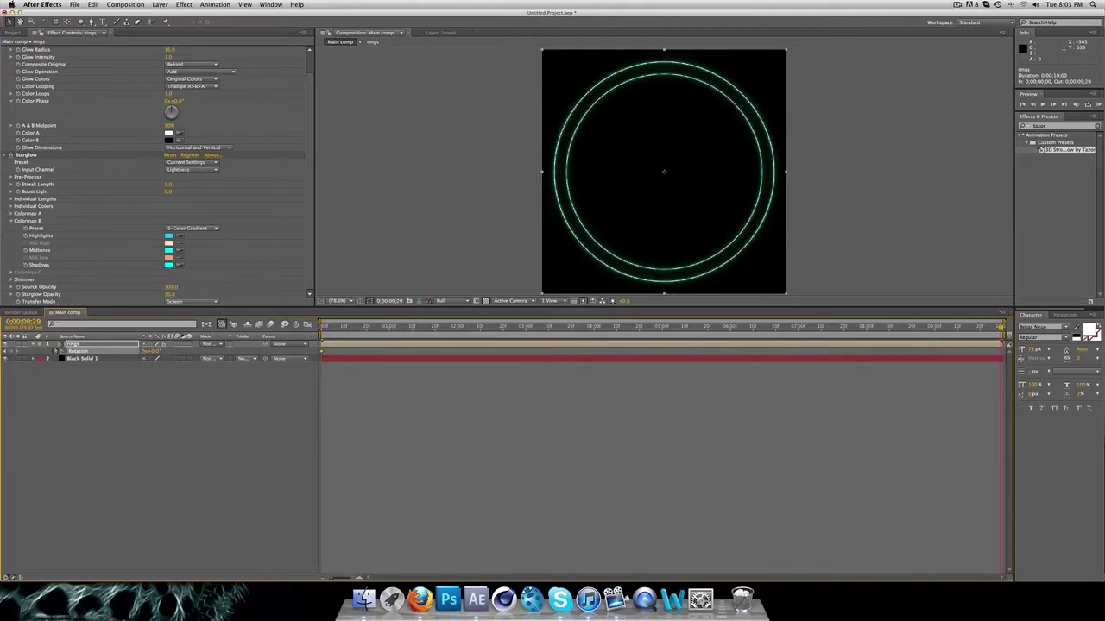
left_click(147, 352)
key("Return")
left_click_drag(595, 327, 319, 321)
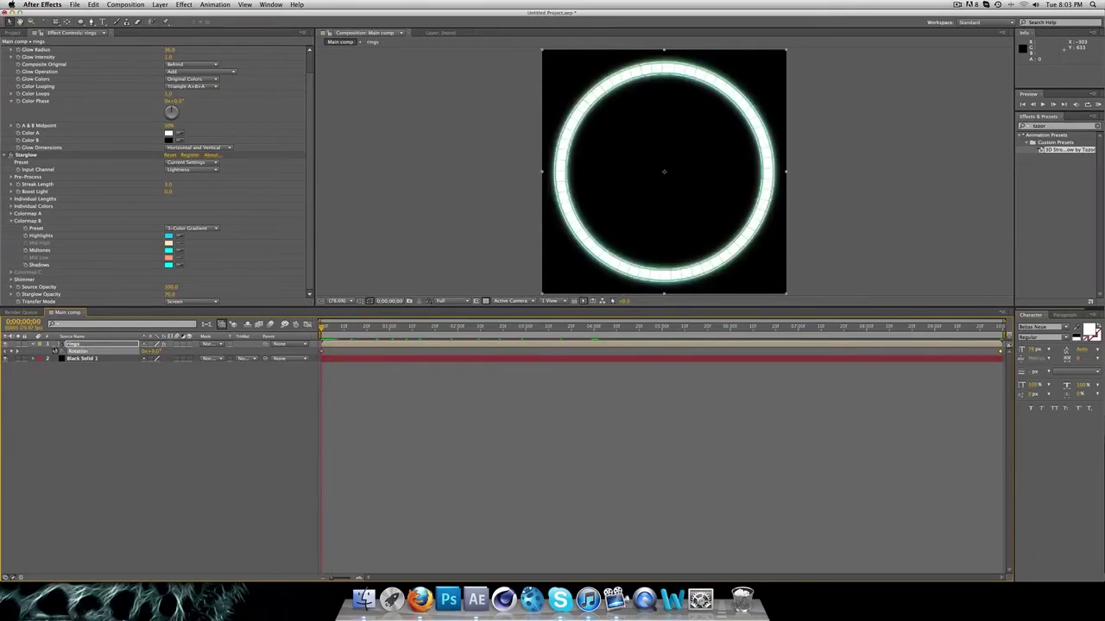
Expand the rings layer in the timeline to show its effects and all of its modified properties
left_click(33, 343)
left_click(34, 344)
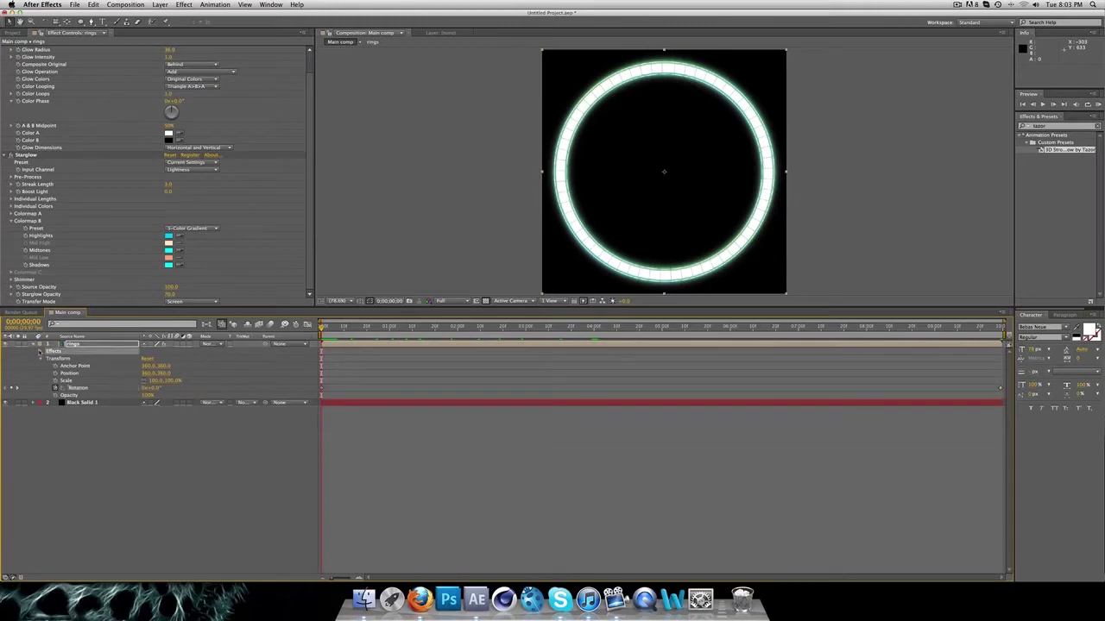
left_click(39, 351)
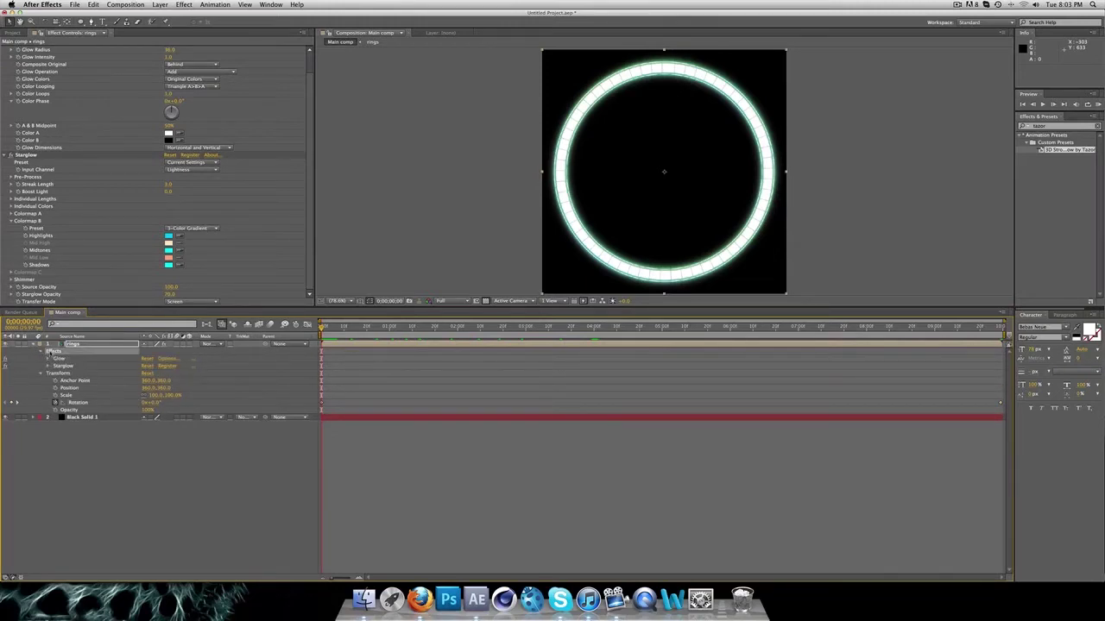
left_click(74, 343)
key("u")
key("u")
key("u")
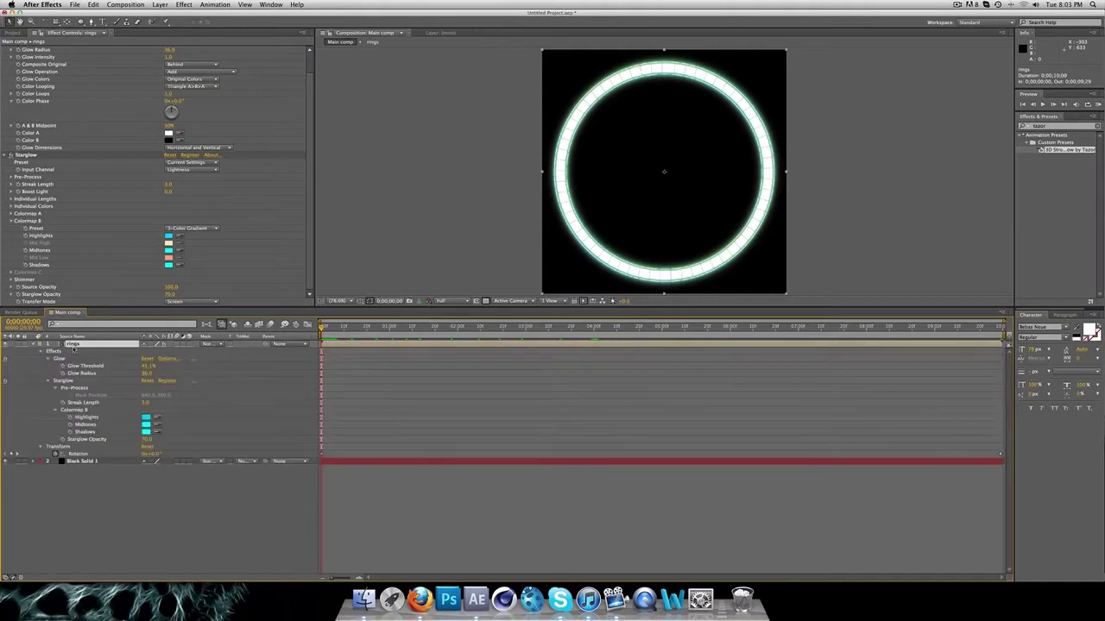
Move to 0;00;00;14 and delete the Starglow effect from the rings layer
left_click_drag(323, 332, 353, 332)
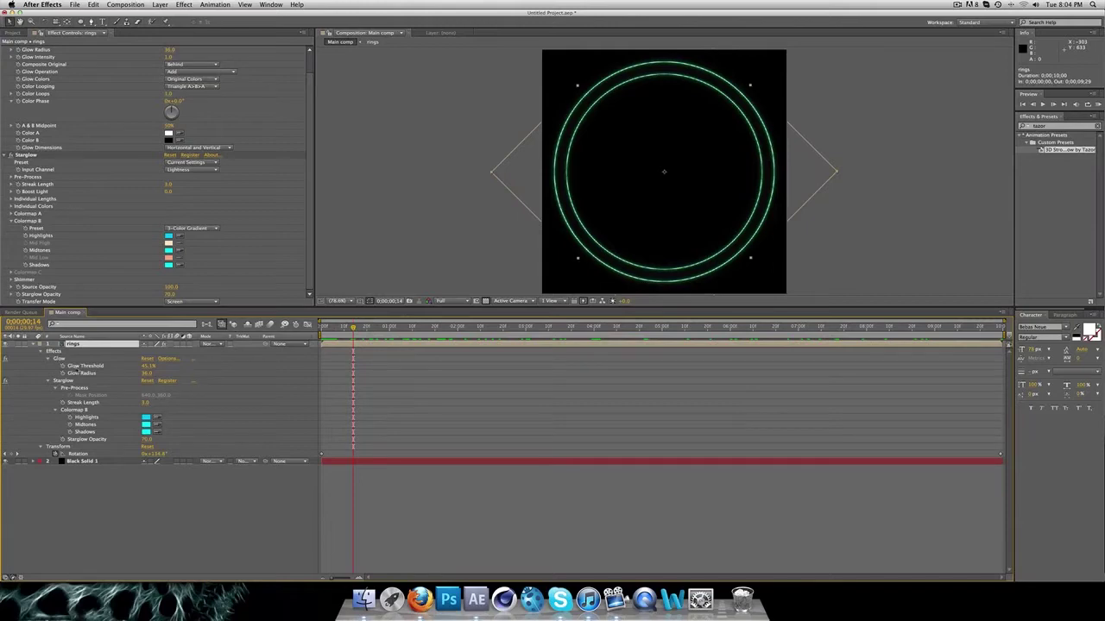
left_click(78, 367)
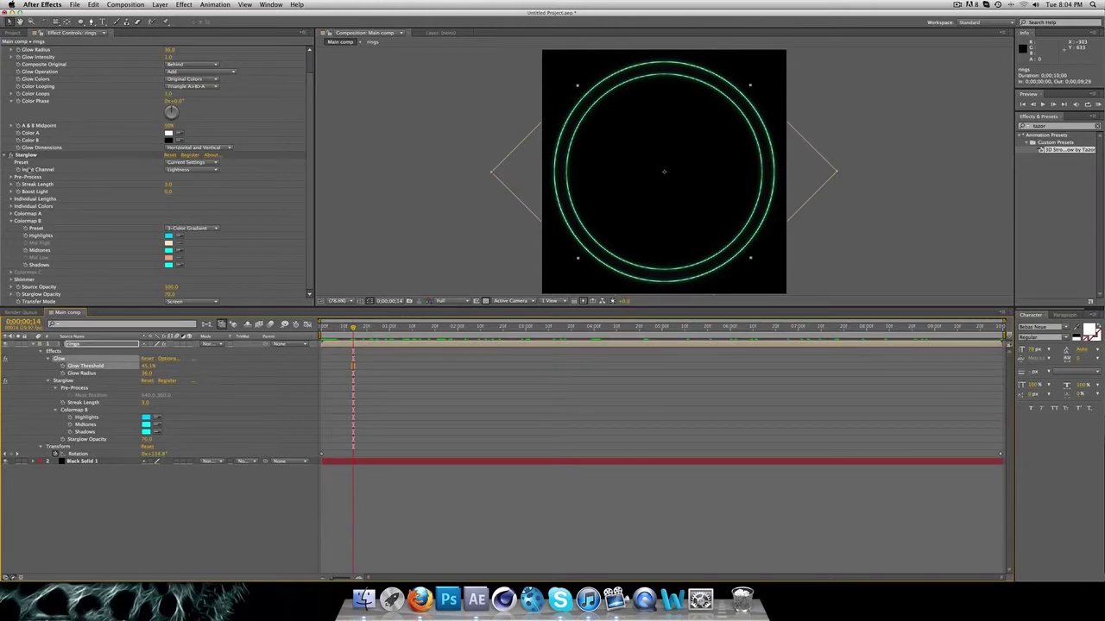
key("Delete")
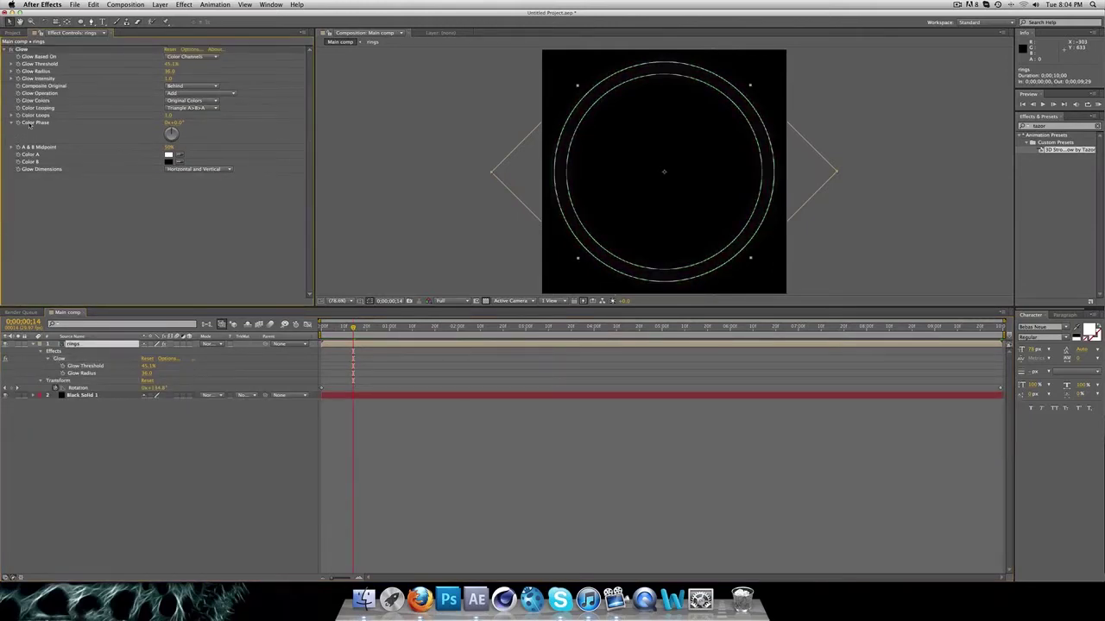
Restore the deleted Starglow effect, and in the rings comp shift Shape Layer 3 to span the whole timeline
key("super+z")
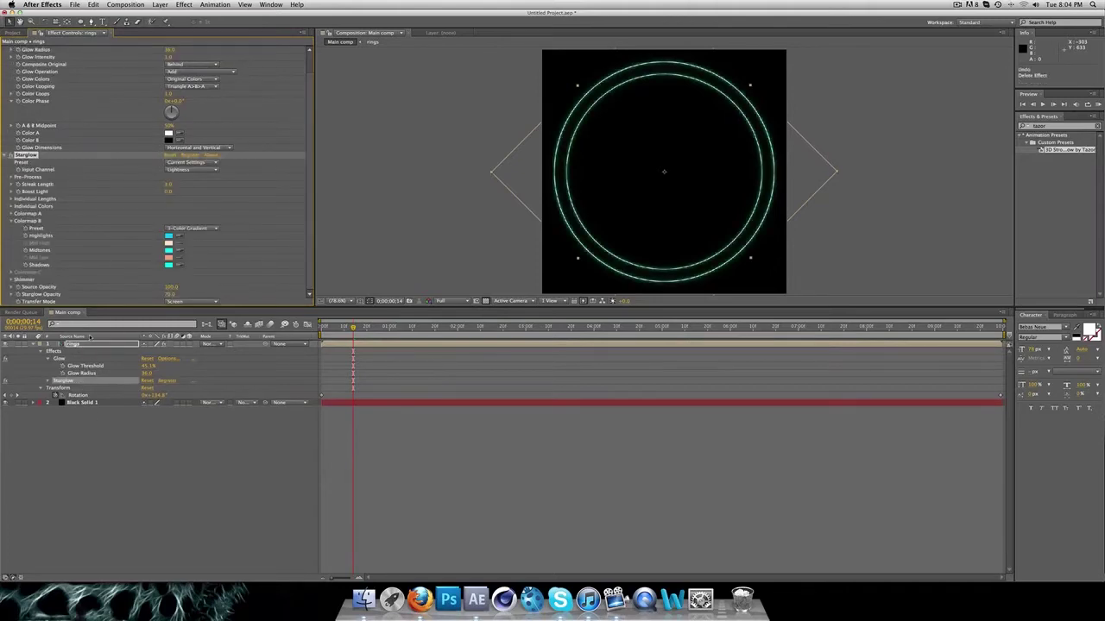
double_click(90, 343)
left_click(96, 343)
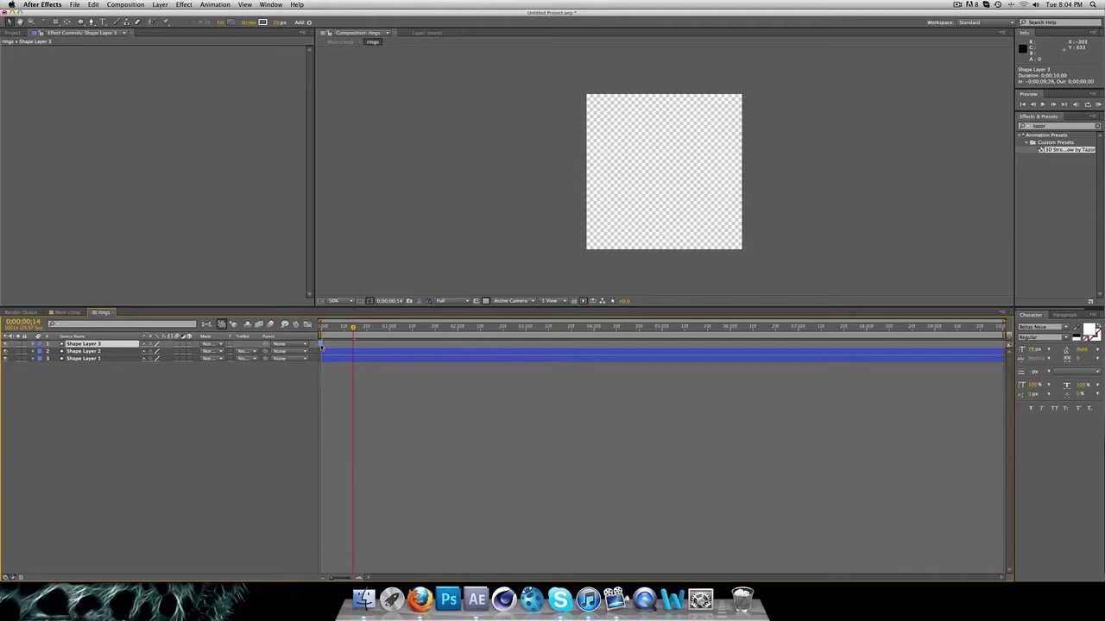
left_click_drag(320, 344, 1018, 372)
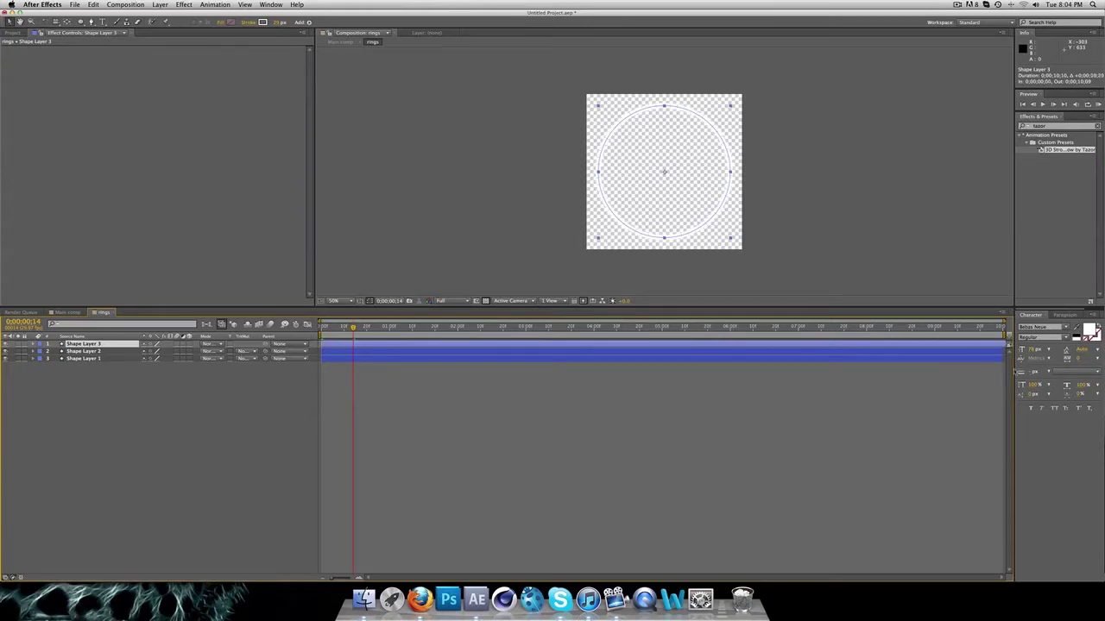
Return to Main comp and scrub to 0;00;03;11 to check the rotating ring
left_click(67, 312)
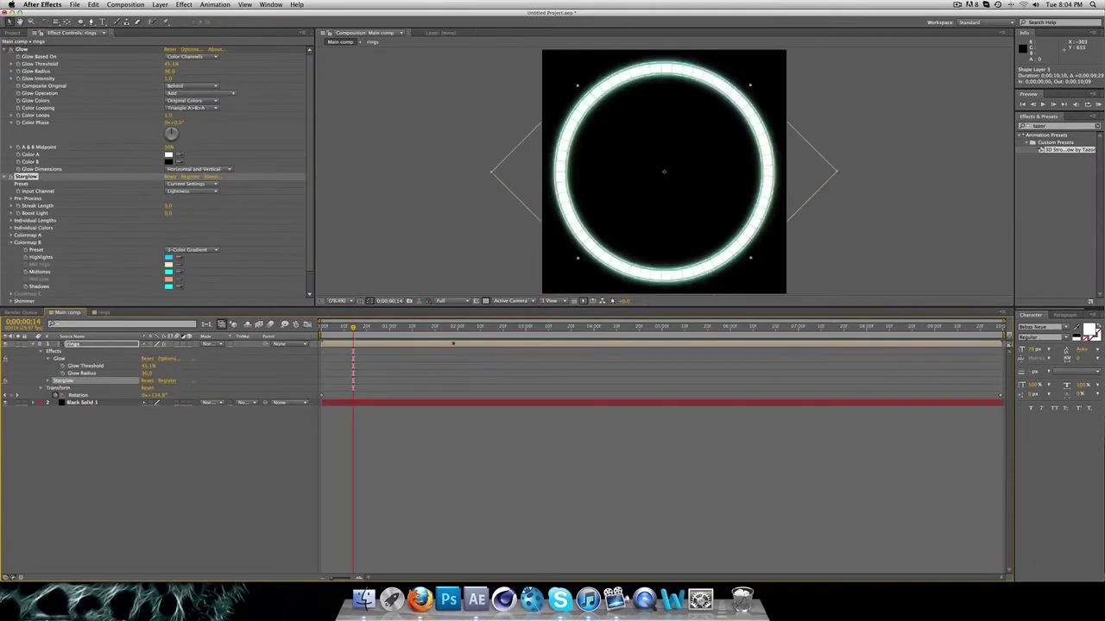
left_click(530, 327)
left_click_drag(583, 331, 551, 329)
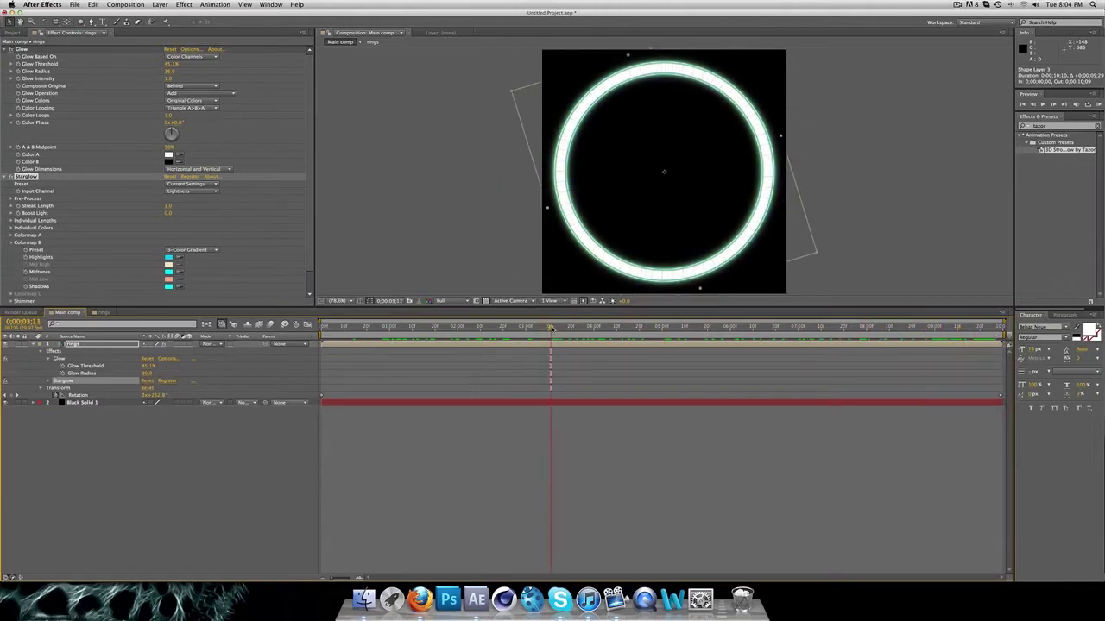
Create a comp-sized white solid above the rings layer in Main comp
left_click(160, 4)
mouse_move(166, 13)
left_click(278, 27)
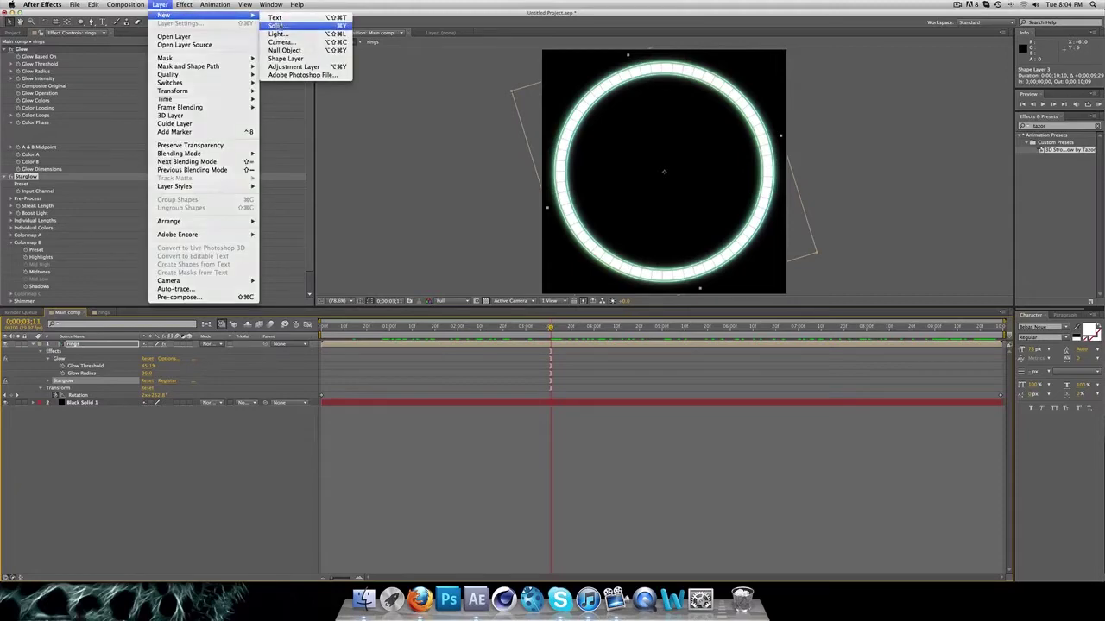
left_click(98, 195)
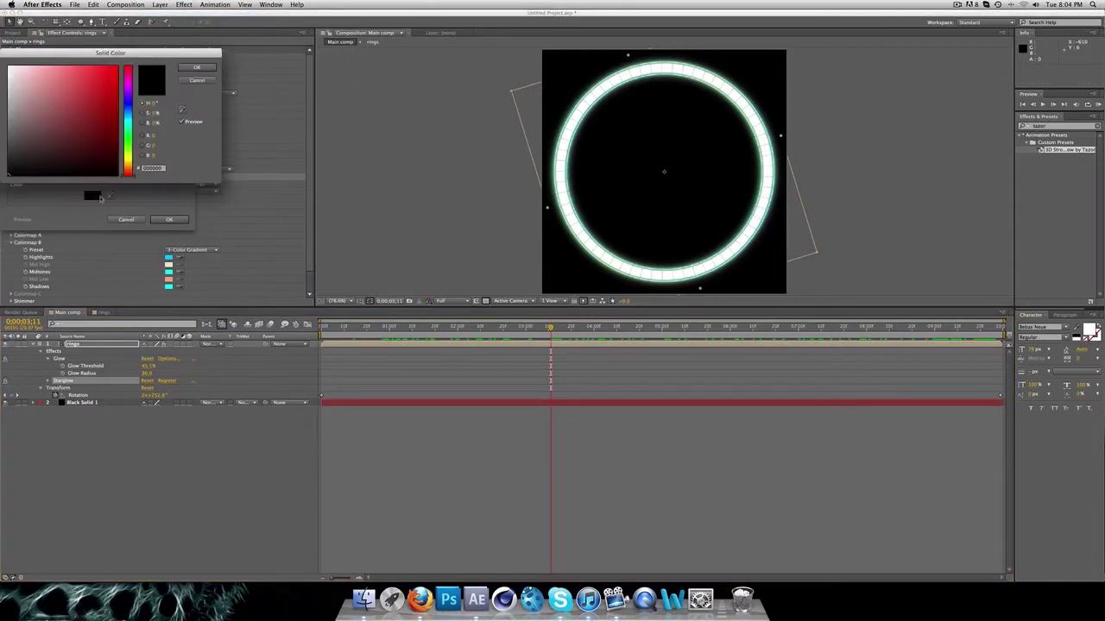
left_click(9, 67)
left_click(196, 68)
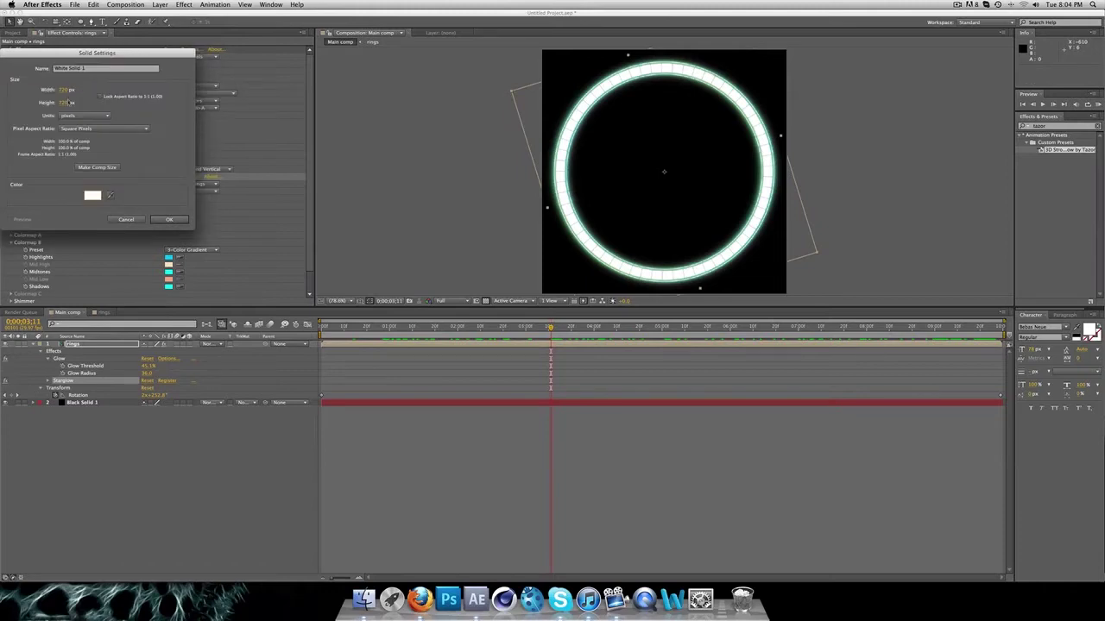
left_click(172, 221)
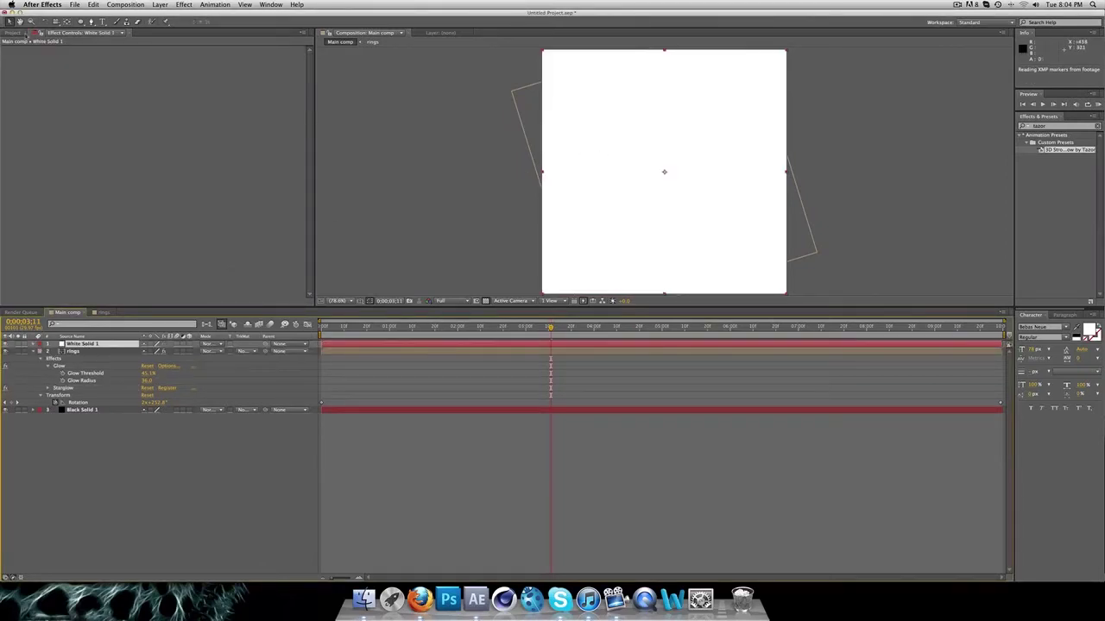
Draw a closed six-point needle-shaped mask on the white solid with the Pen tool, with pointed ends and a wider lower part
left_click(92, 21)
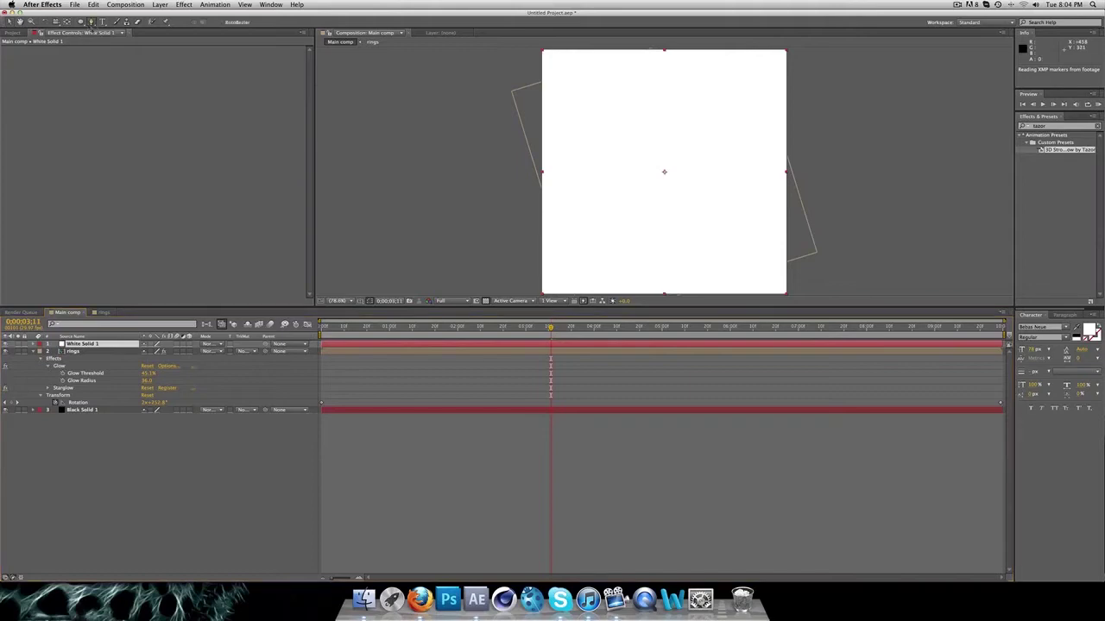
left_click(621, 232)
left_click(633, 247)
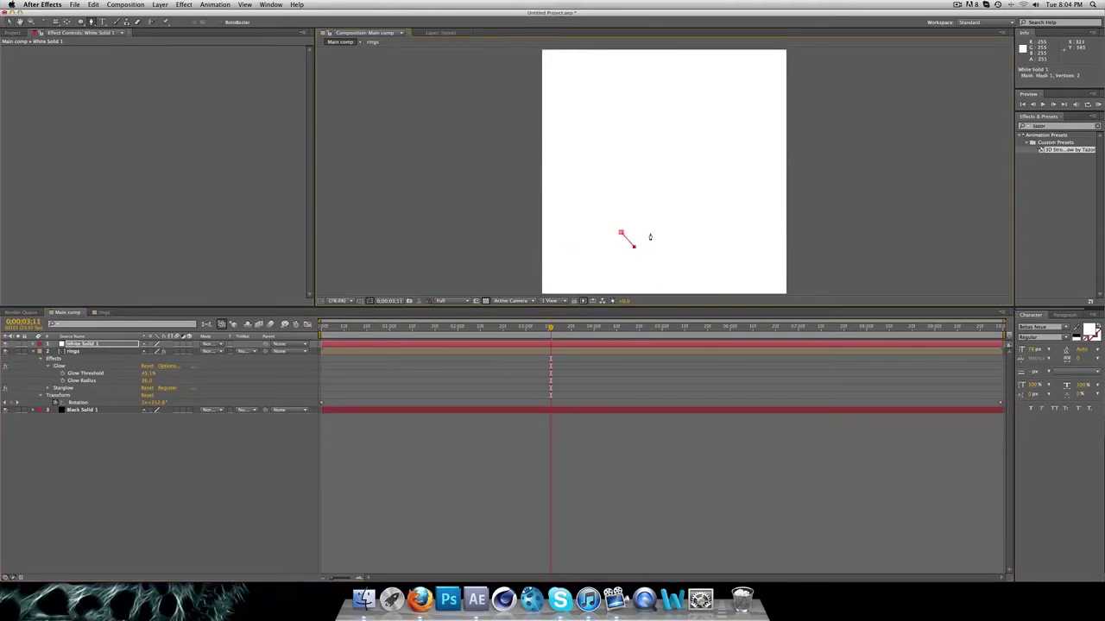
left_click(645, 232)
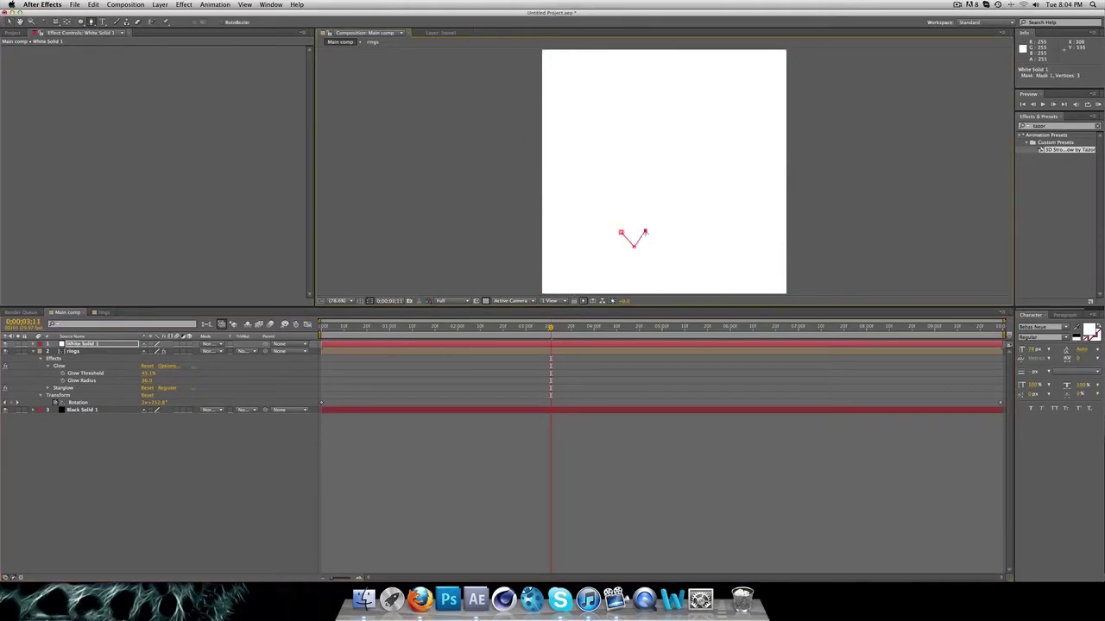
left_click(639, 143)
left_click(632, 132)
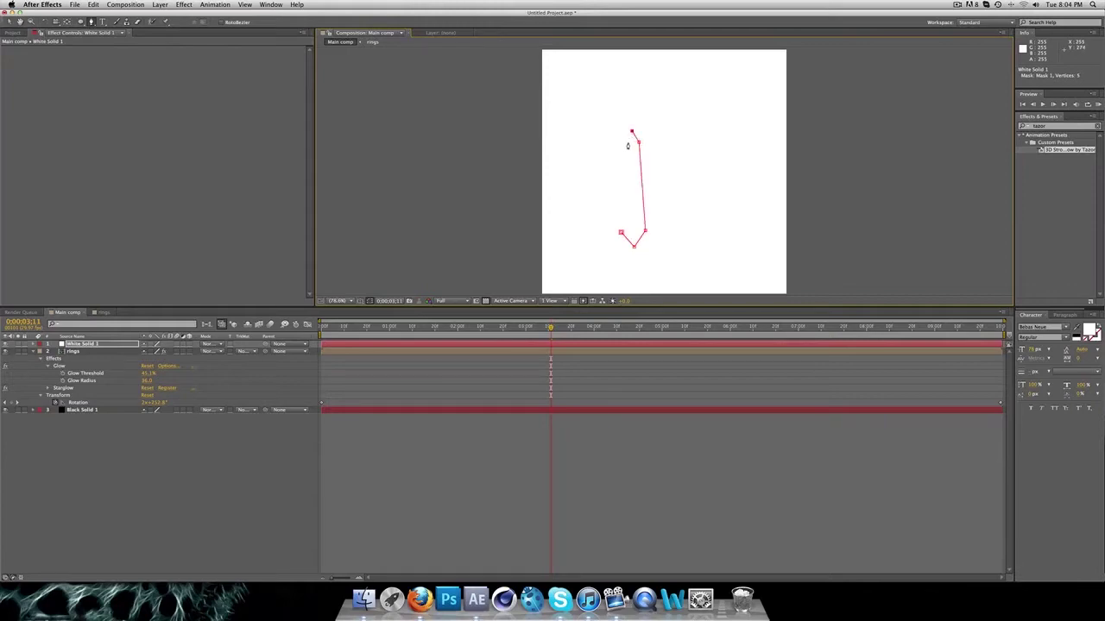
left_click(621, 232)
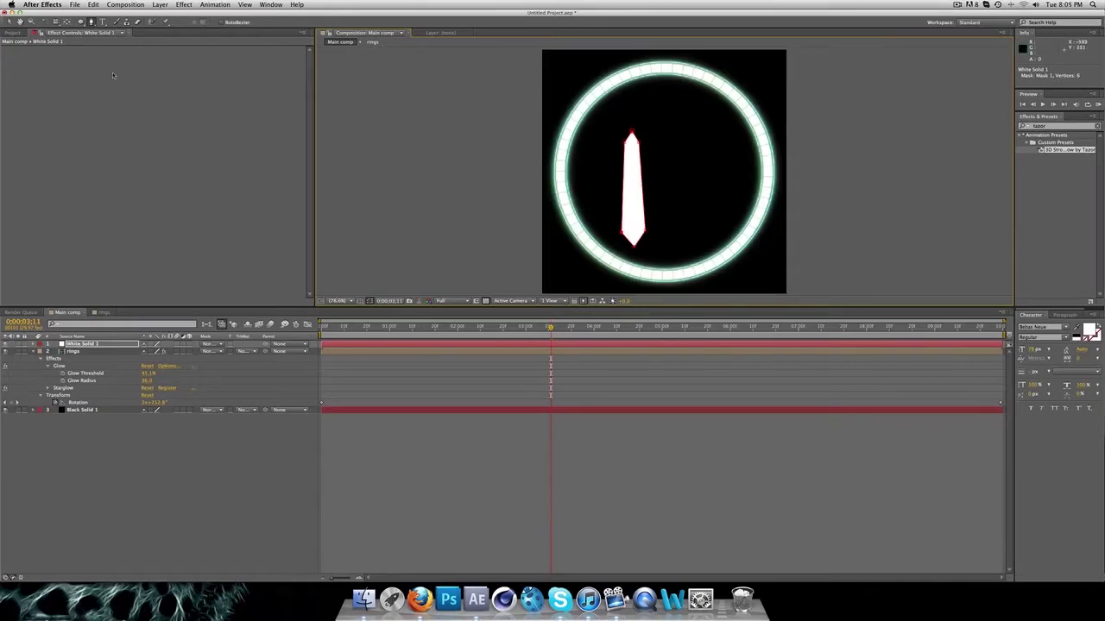
Move the needle to the horizontal centre of the ring and scale it down to about 75%
key("v")
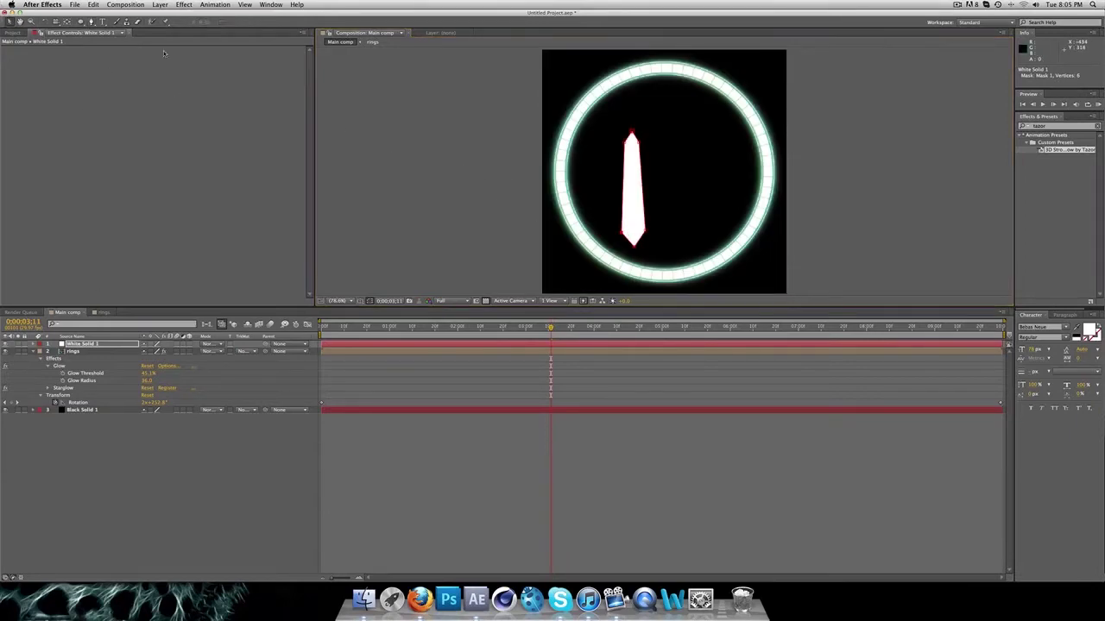
left_click_drag(638, 191, 661, 155)
left_click_drag(634, 181, 665, 144)
key("s")
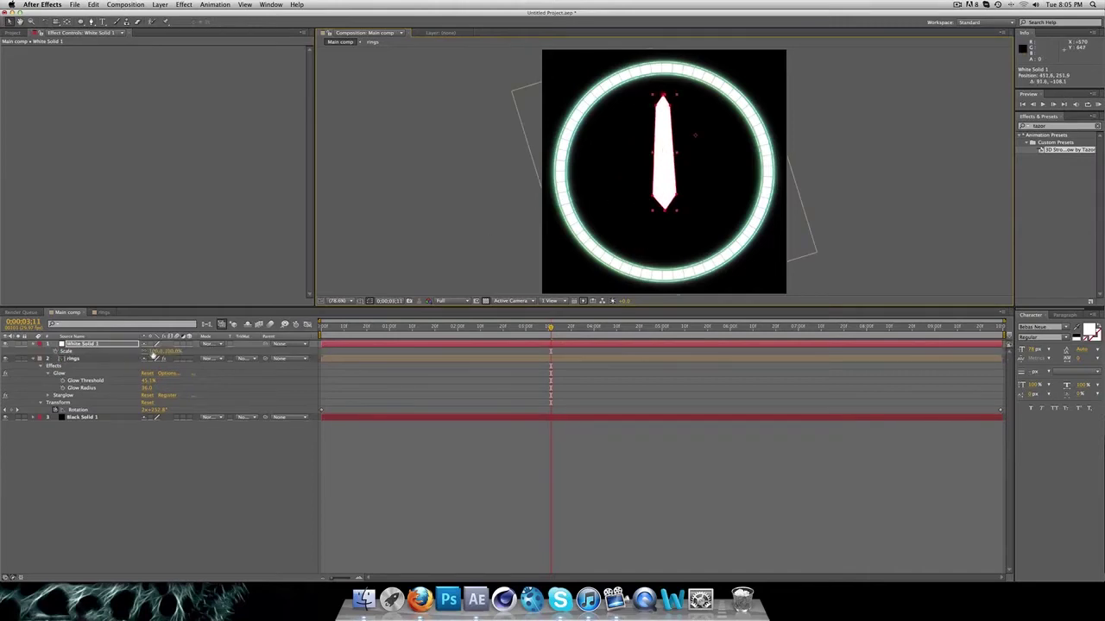
left_click_drag(152, 351, 143, 351)
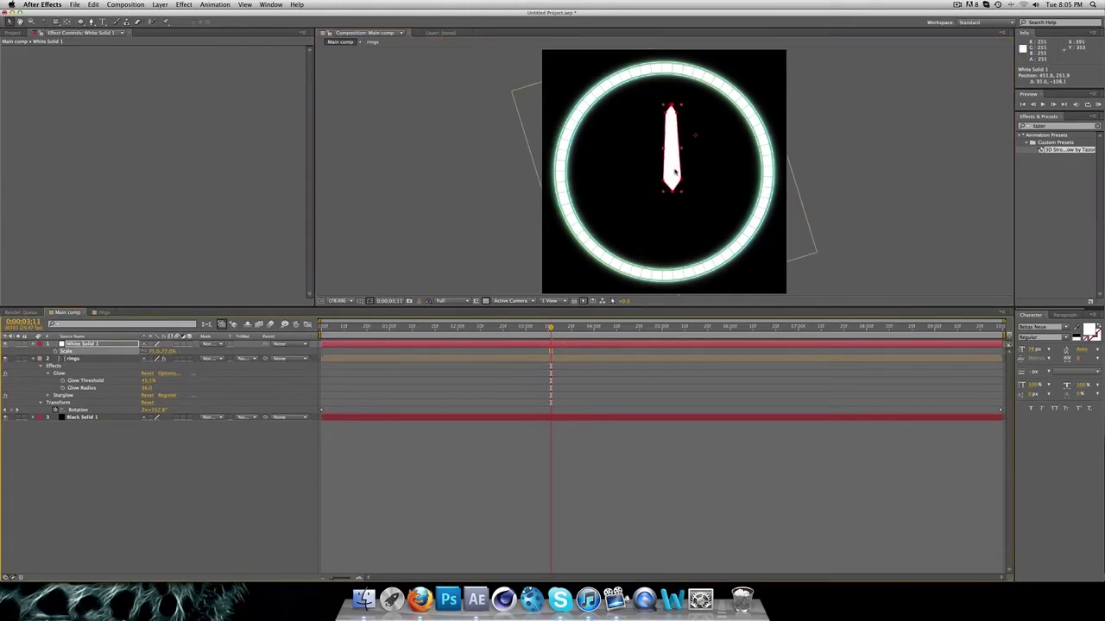
left_click_drag(621, 198, 611, 196)
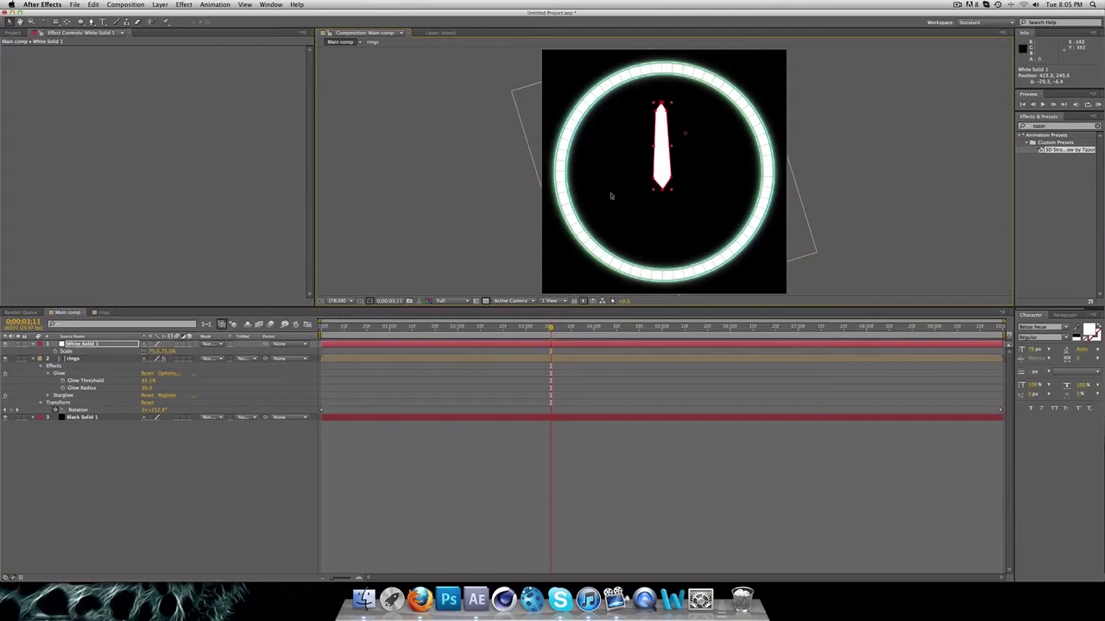
Duplicate the needle's Mask 1 and set the copy's mode to Subtract
key("m")
left_click(73, 352)
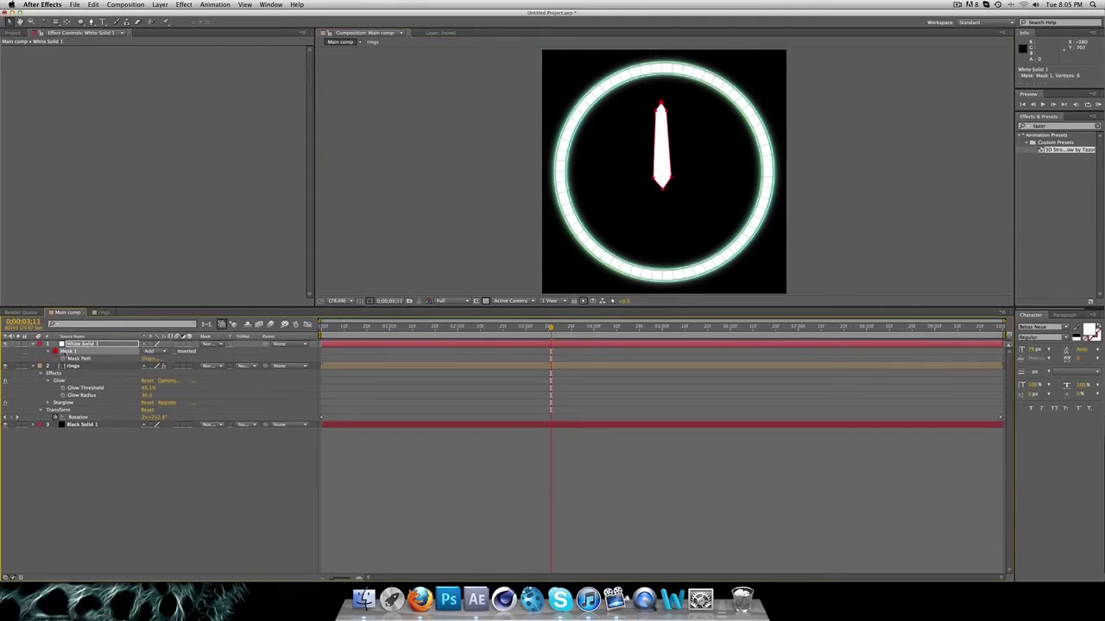
key("super+d")
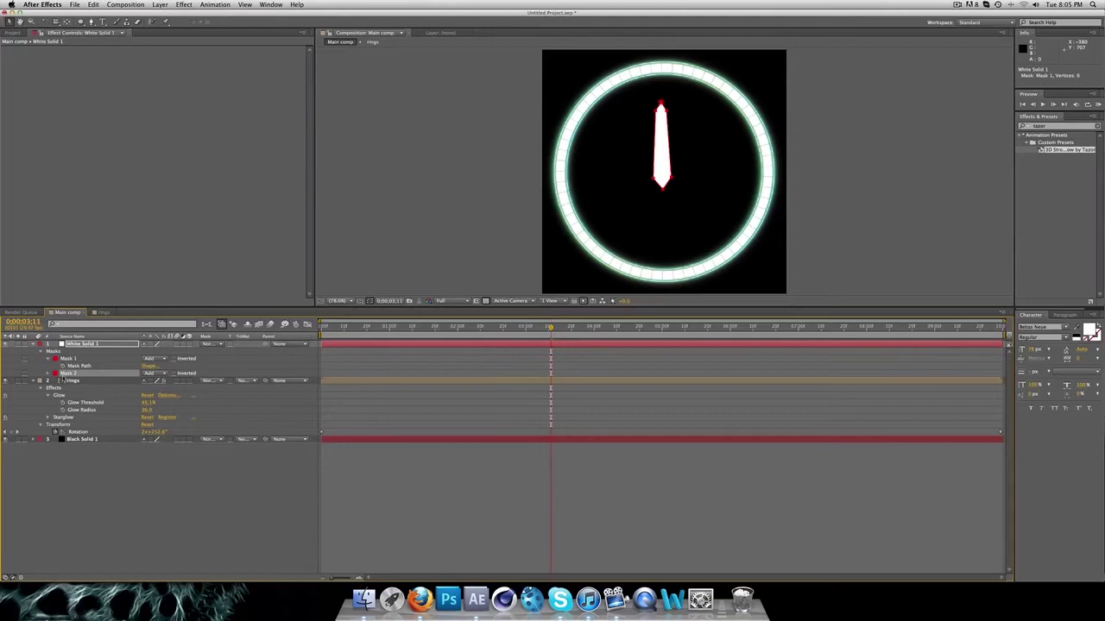
left_click(154, 374)
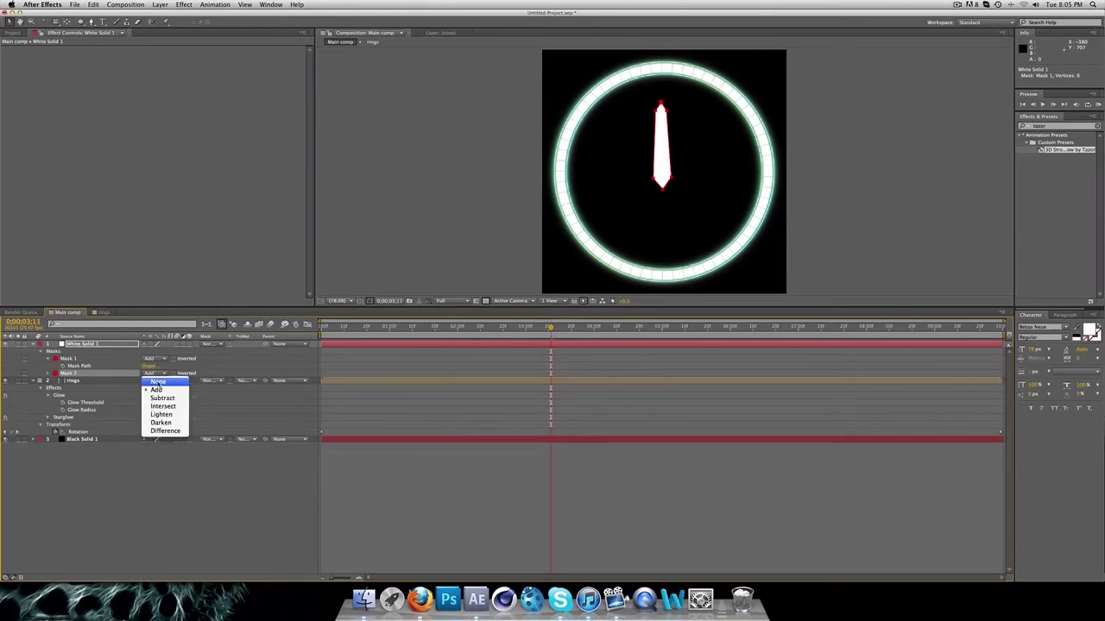
left_click(163, 399)
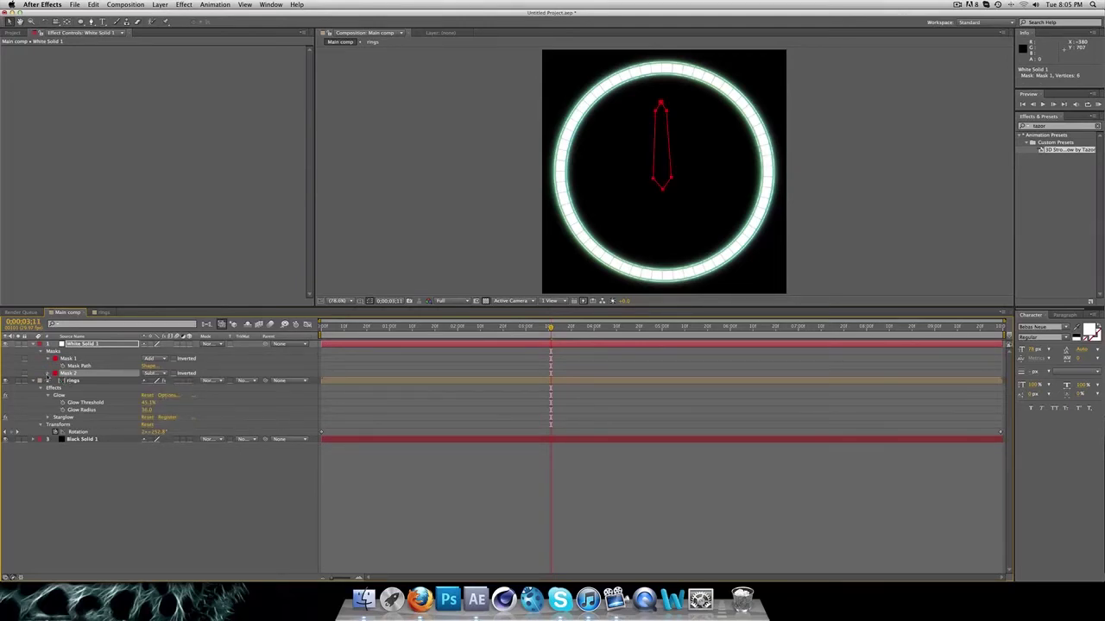
Set the Mask Expansion of Mask 2 to -29 pixels to cut a narrow slot inside the needle
left_click(48, 373)
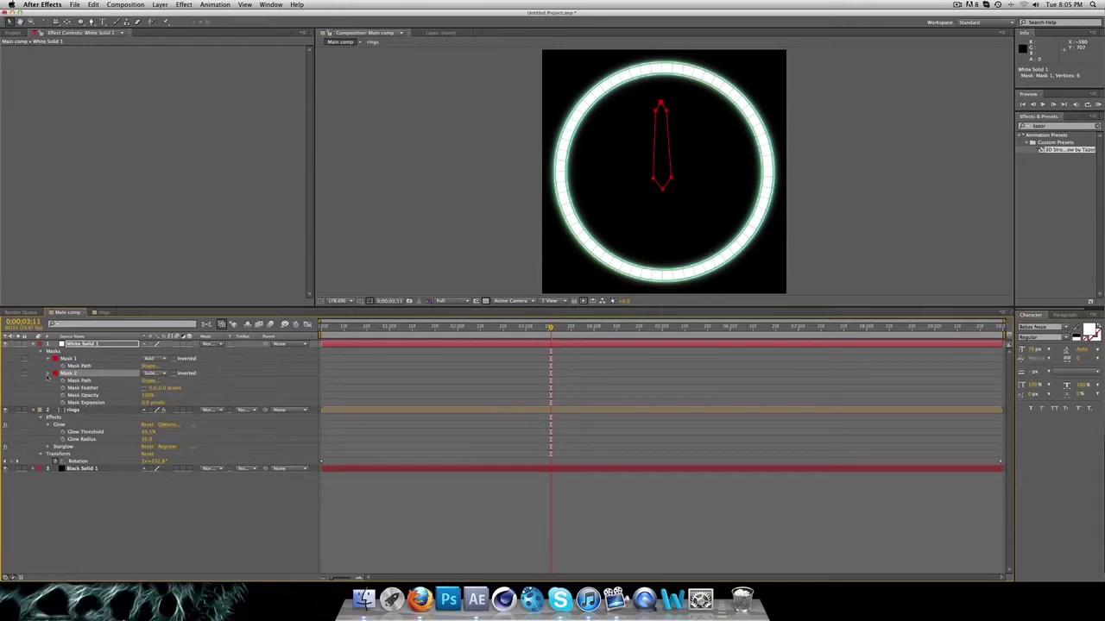
left_click(76, 402)
left_click_drag(146, 402, 133, 402)
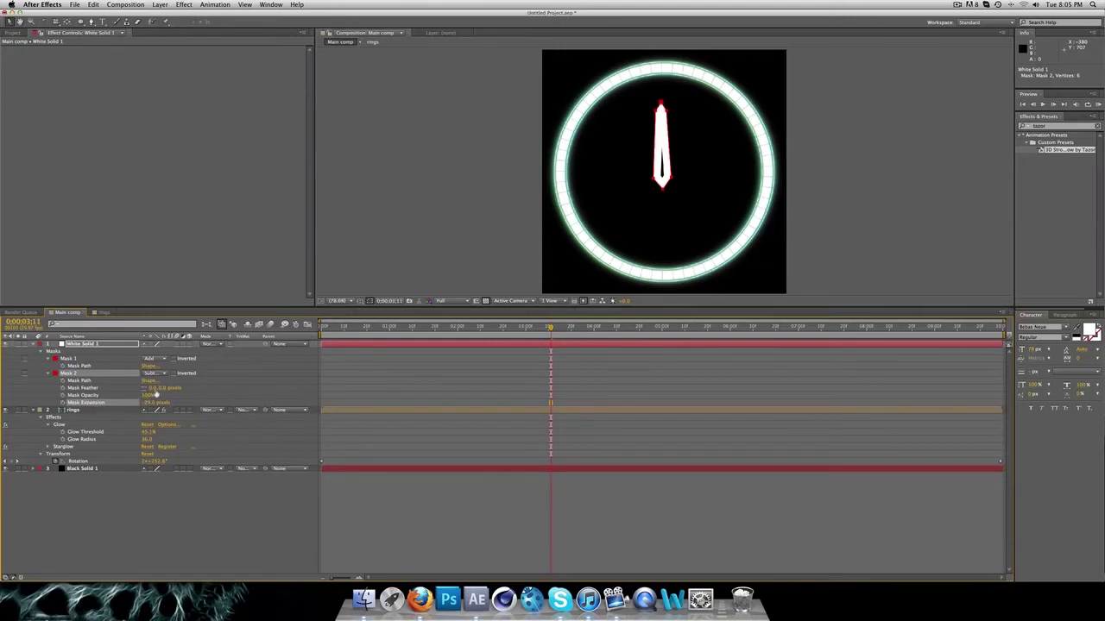
mouse_move(156, 389)
left_mouse_down()
mouse_move(178, 389)
mouse_move(111, 397)
mouse_move(141, 391)
left_mouse_up()
left_click(128, 390)
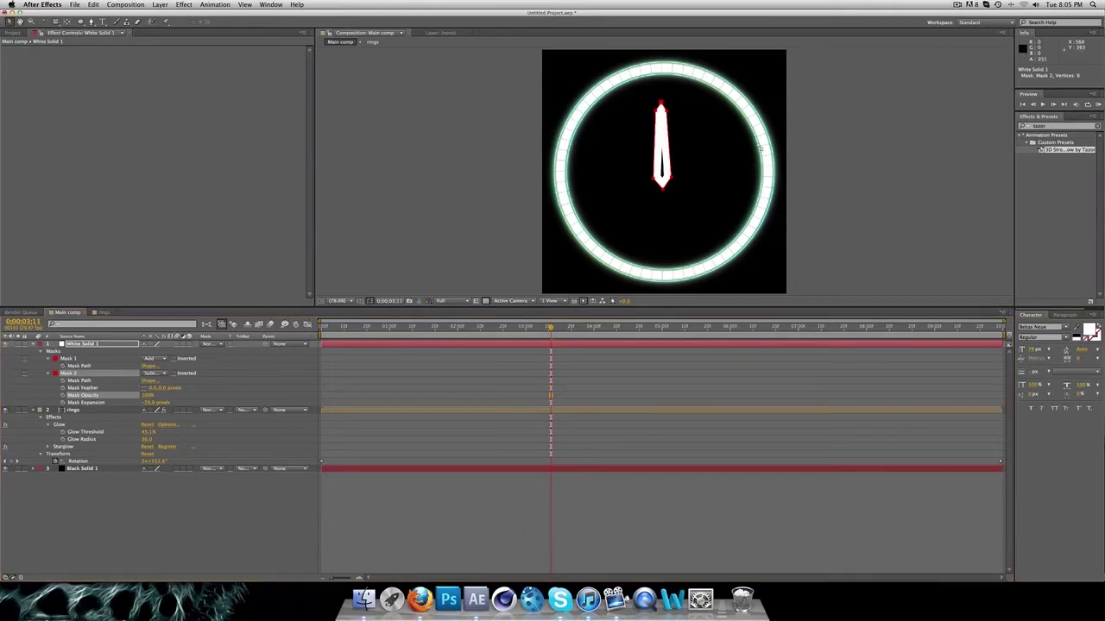
Nudge the needle slightly down and right, and move its anchor point to the needle's lower end with the Pan Behind tool
left_click(665, 141)
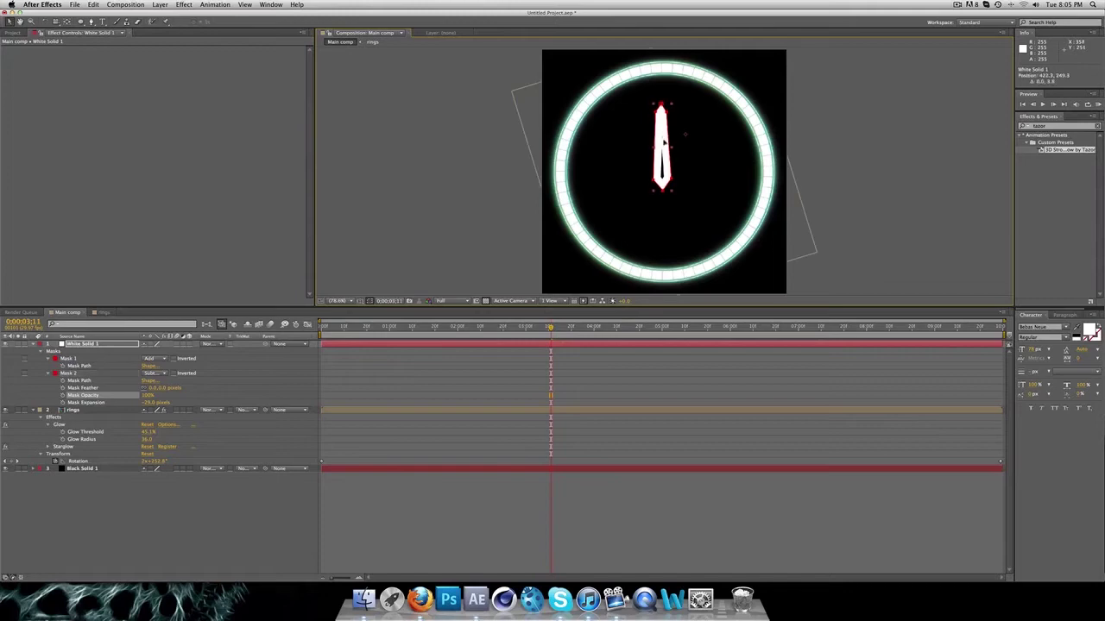
left_click_drag(663, 139, 666, 143)
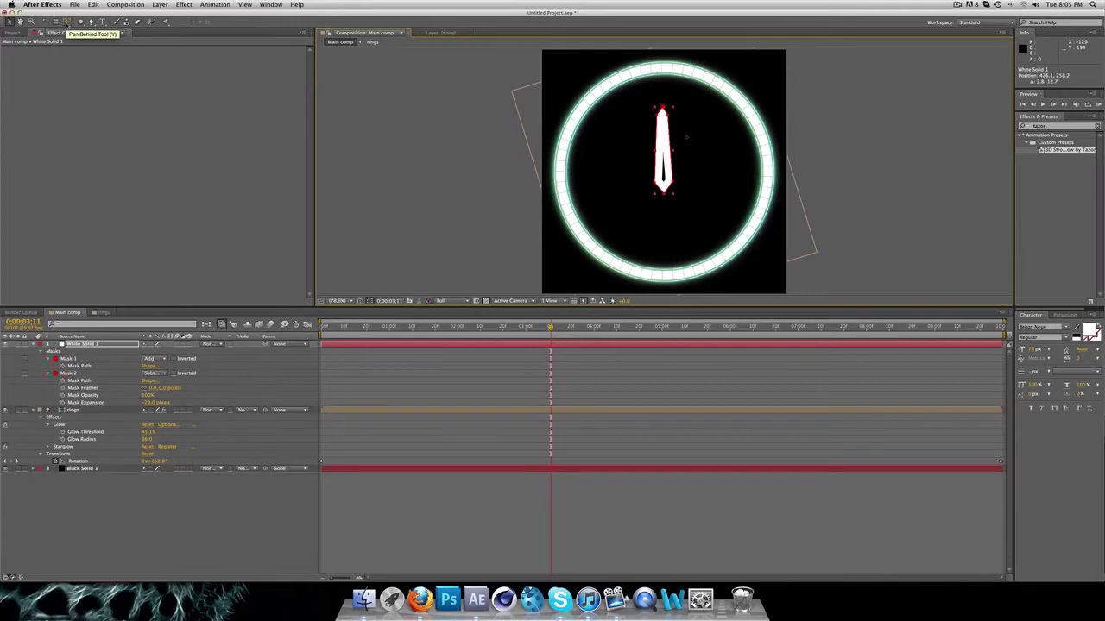
left_click(66, 25)
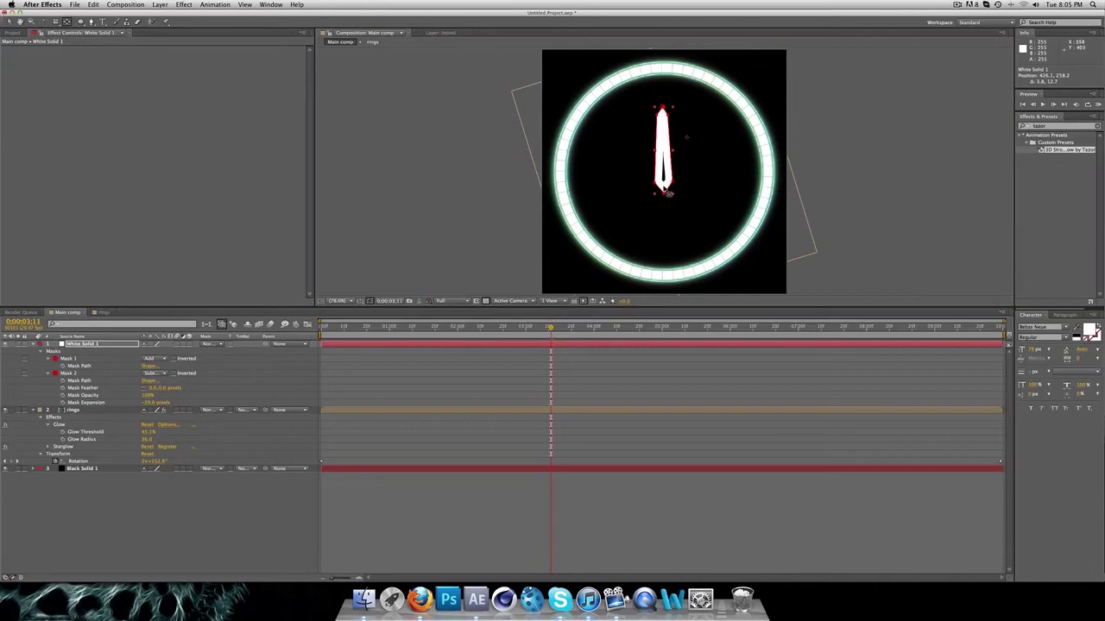
left_click(689, 152)
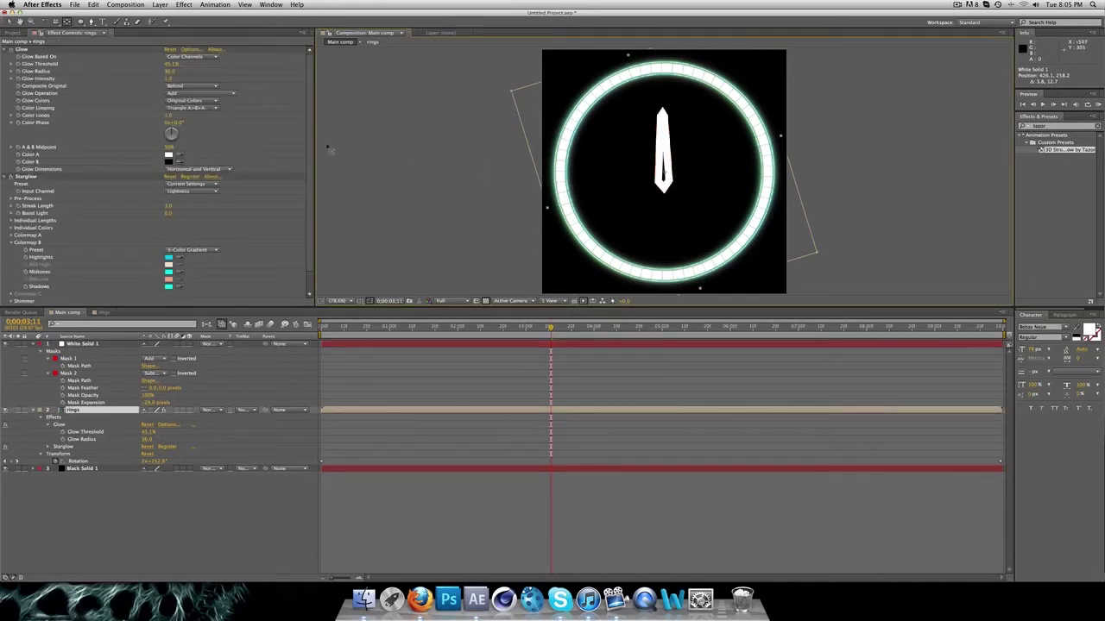
left_click(77, 345)
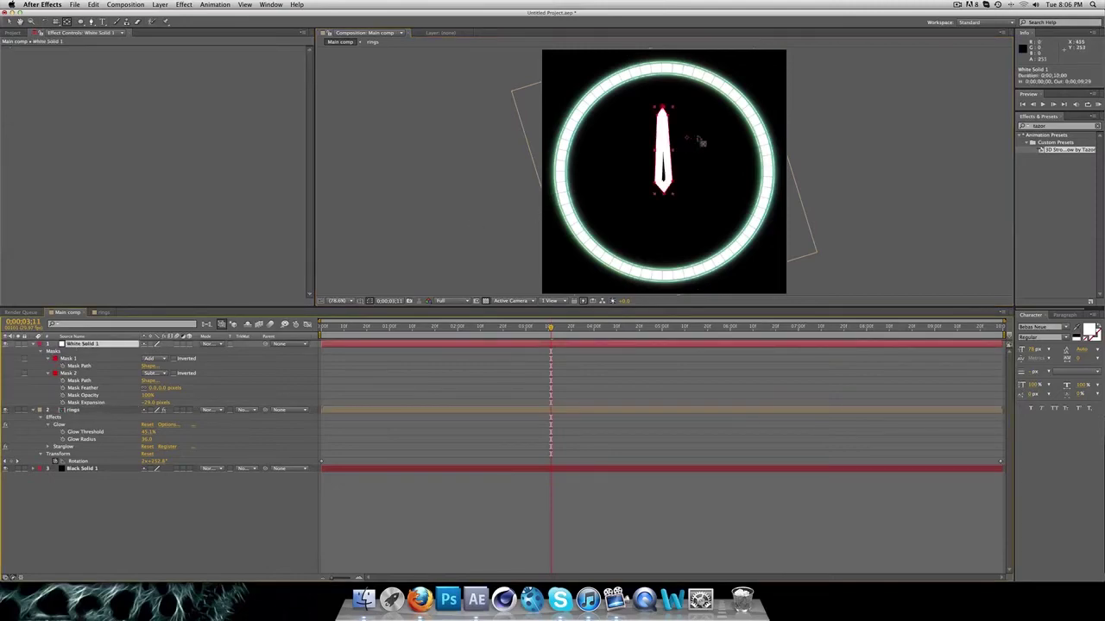
left_click_drag(688, 141, 668, 191)
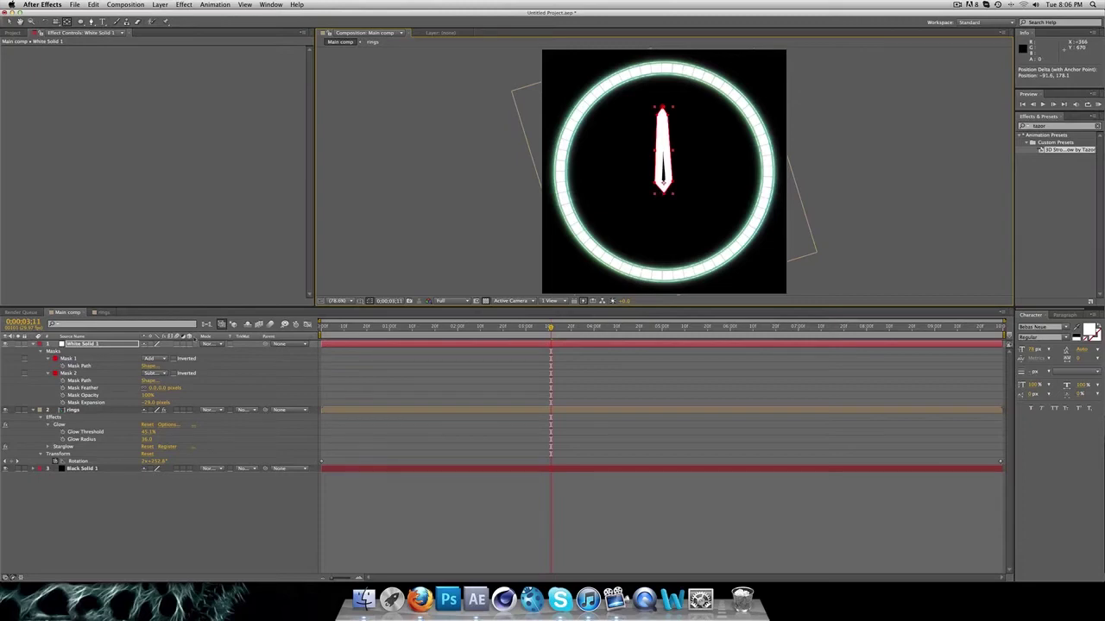
Make White Solid 1 a 3D layer and show only its orientation and rotation properties in the timeline
left_click(193, 345)
left_click(86, 346)
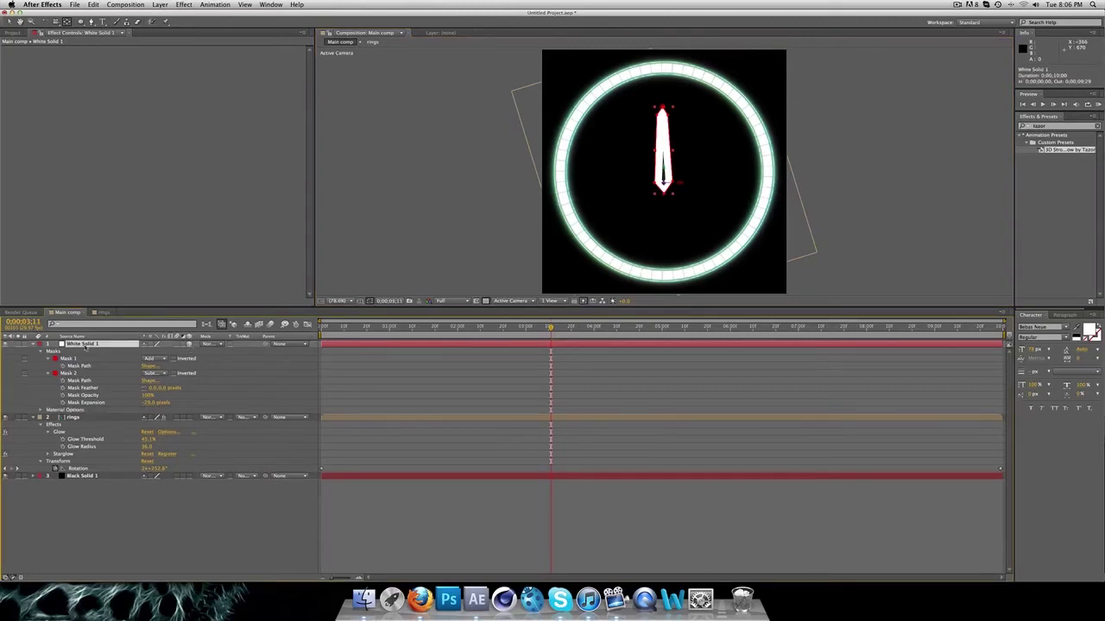
key("p")
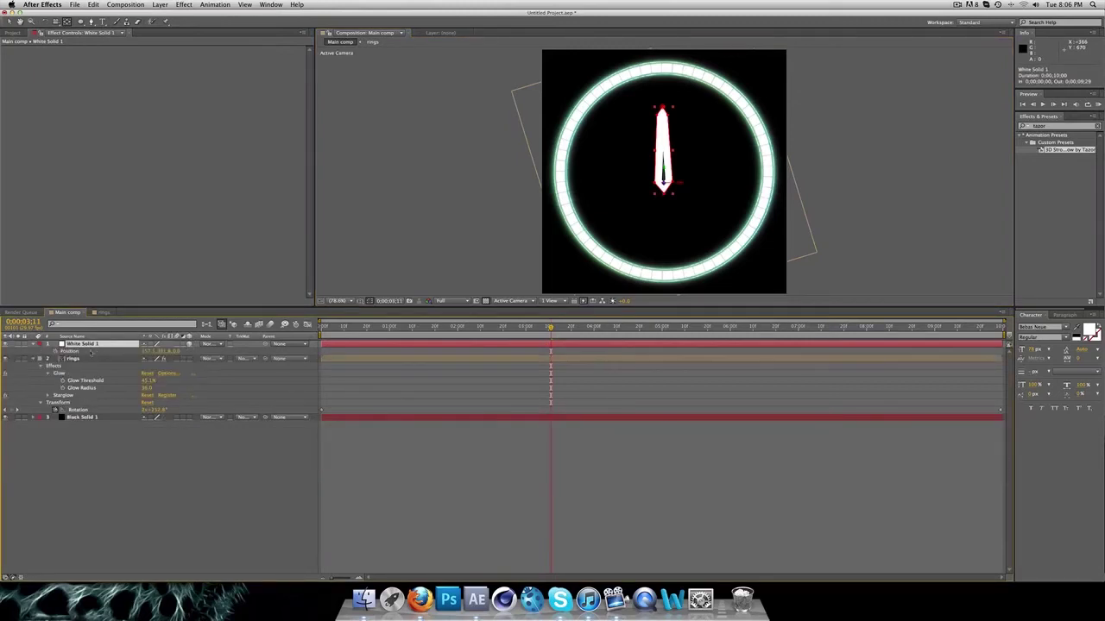
left_click(36, 345)
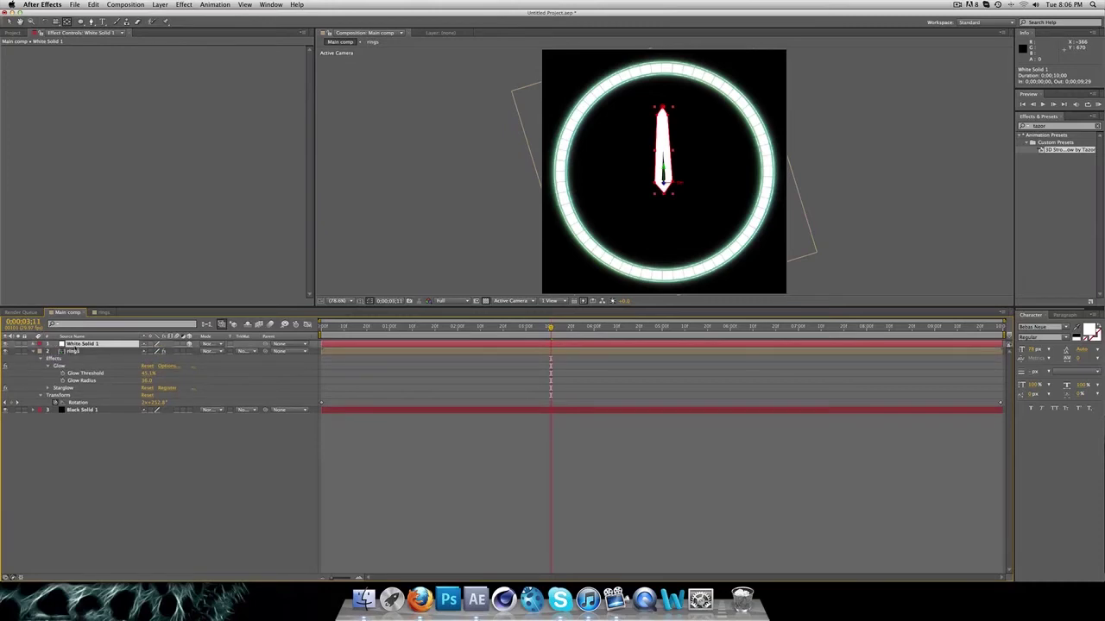
key("r")
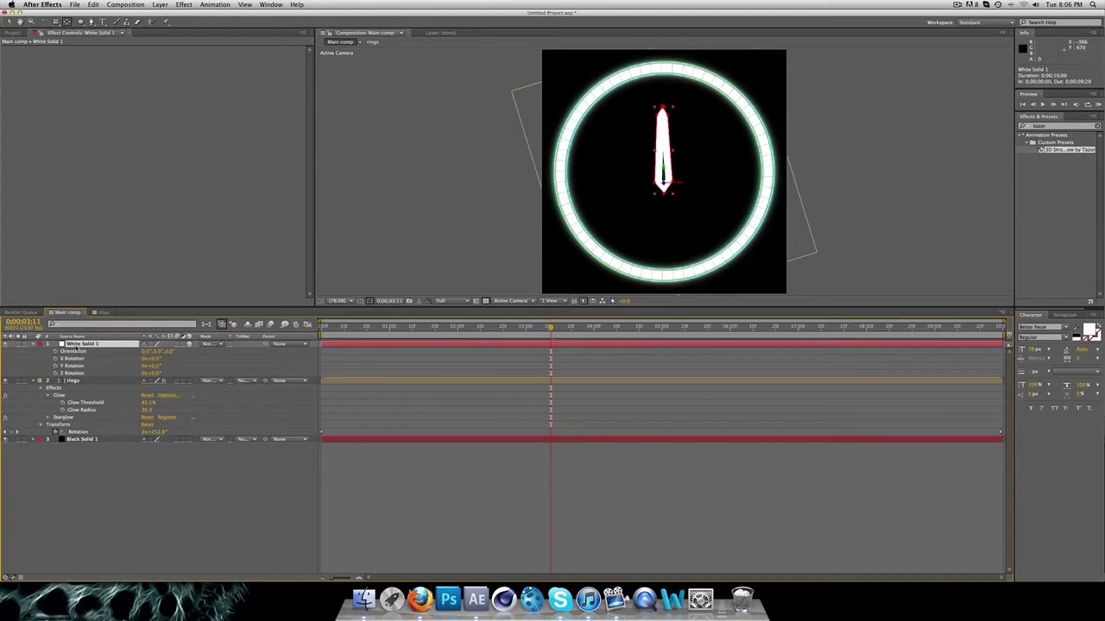
Add the expression wiggle(0.4,300) to White Solid 1's Z Rotation and preview the needle's motion across the timeline
left_click(56, 372, "alt")
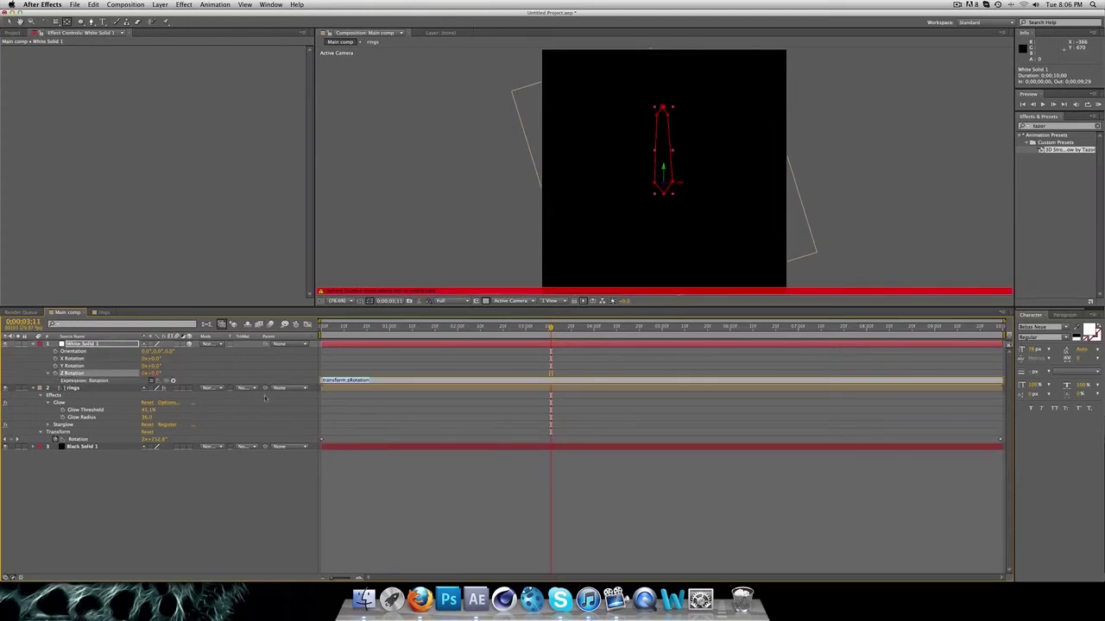
type("wiggle(0.4,300")
left_click(201, 330)
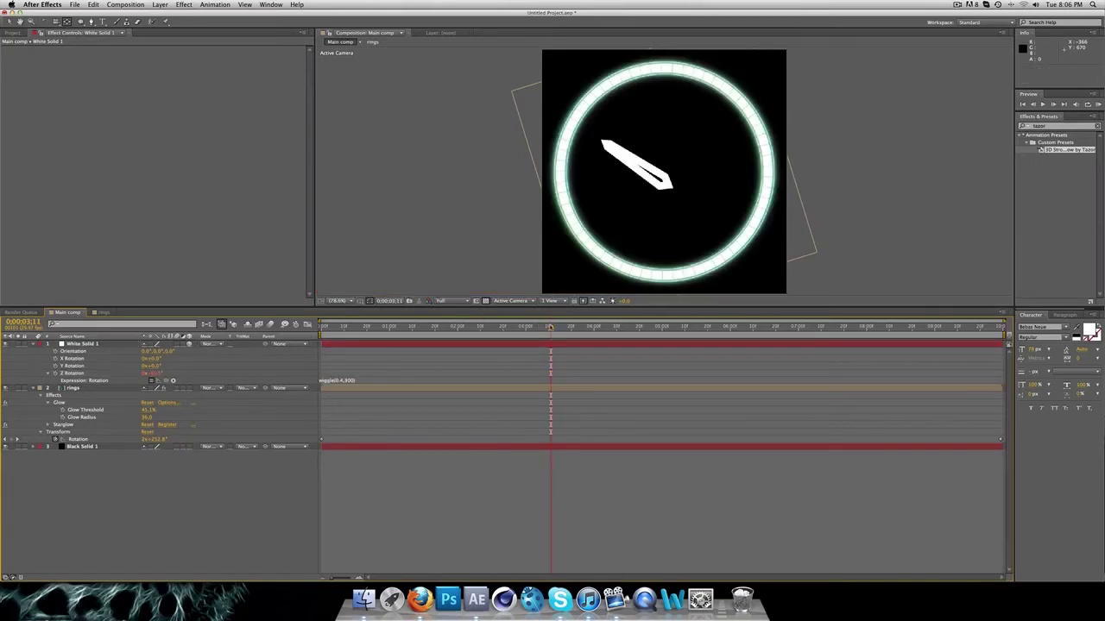
left_click_drag(551, 328, 335, 337)
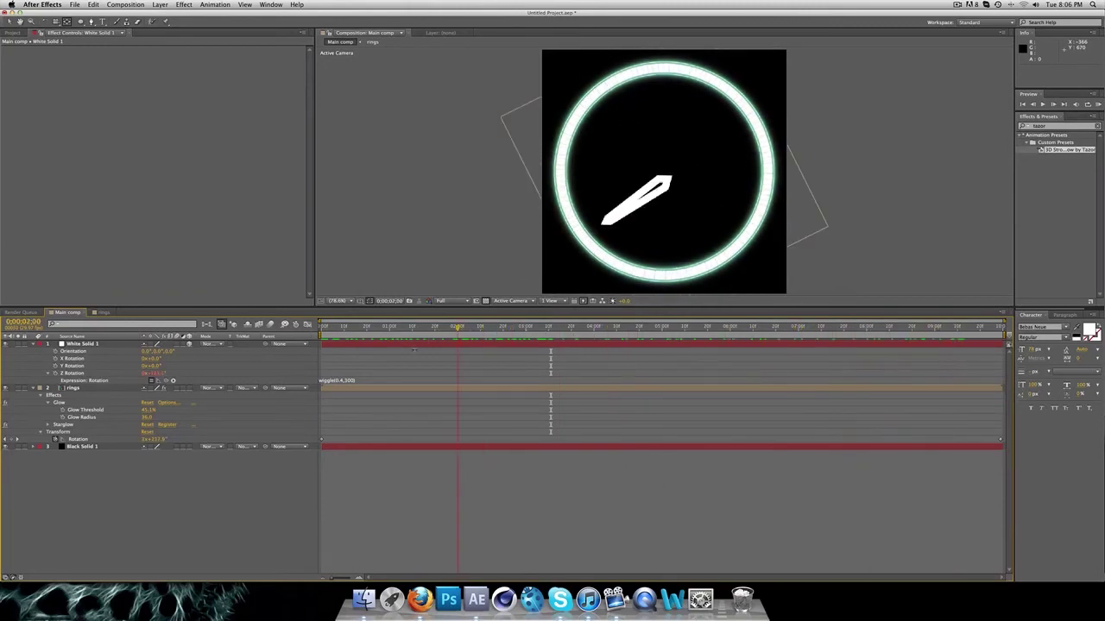
left_click(342, 384)
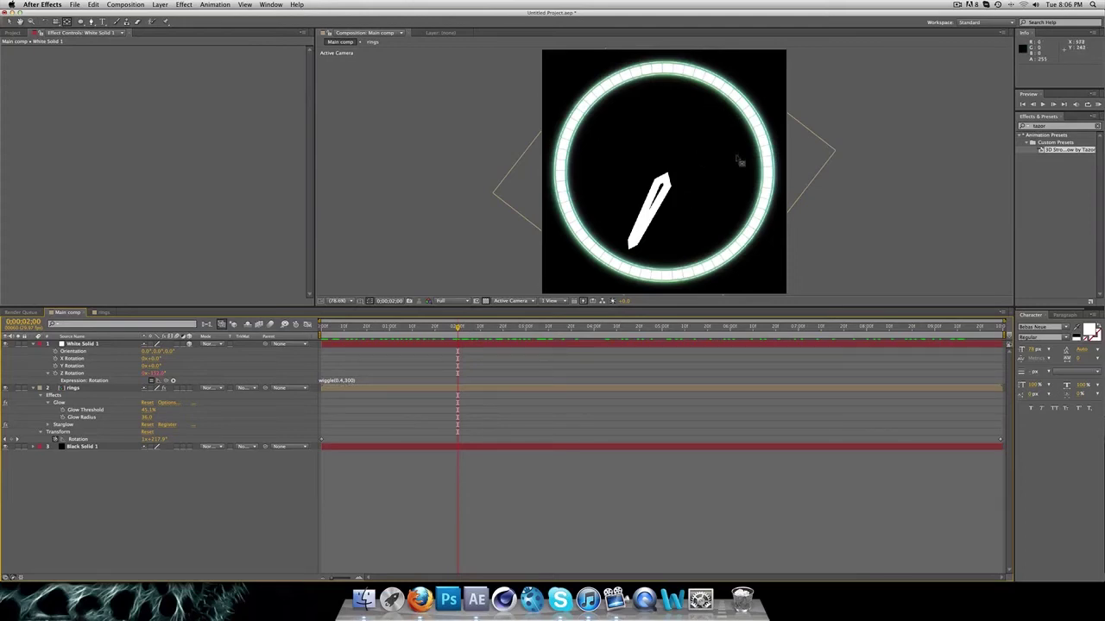
left_click_drag(458, 329, 794, 339)
key("space")
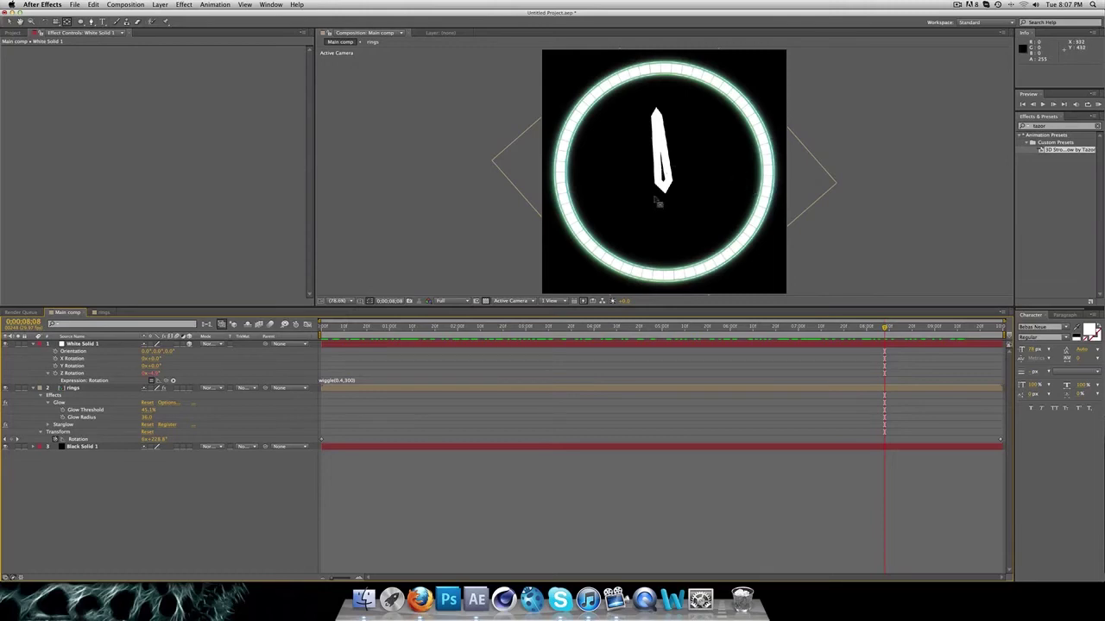
left_click_drag(883, 328, 525, 330)
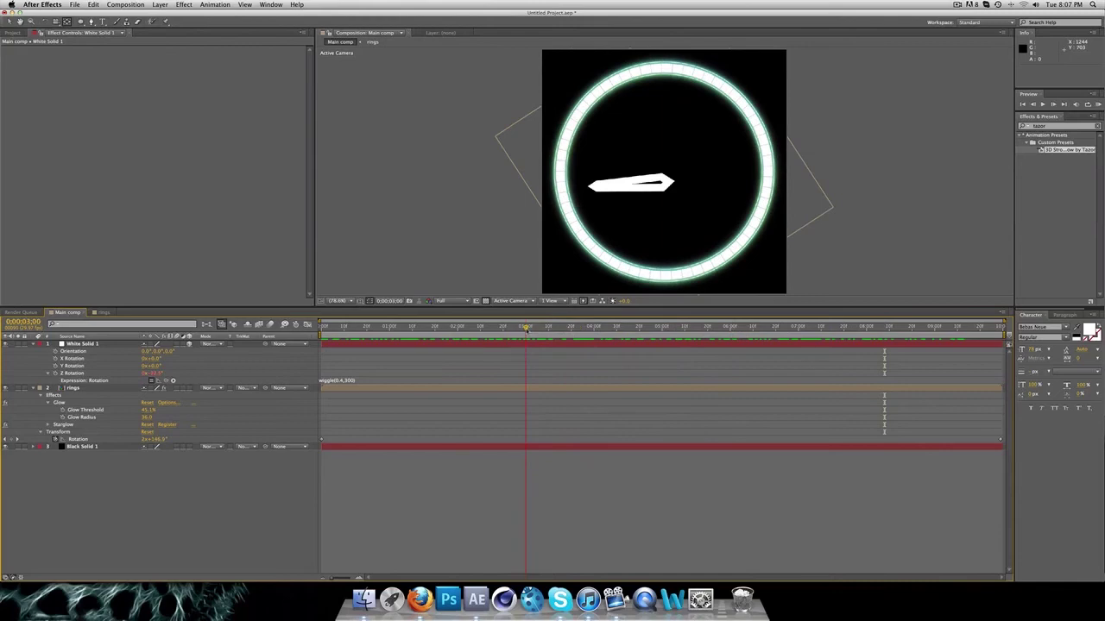
Find the Stylize Glow effect and apply it to White Solid 1
left_click(1055, 126)
type("glow")
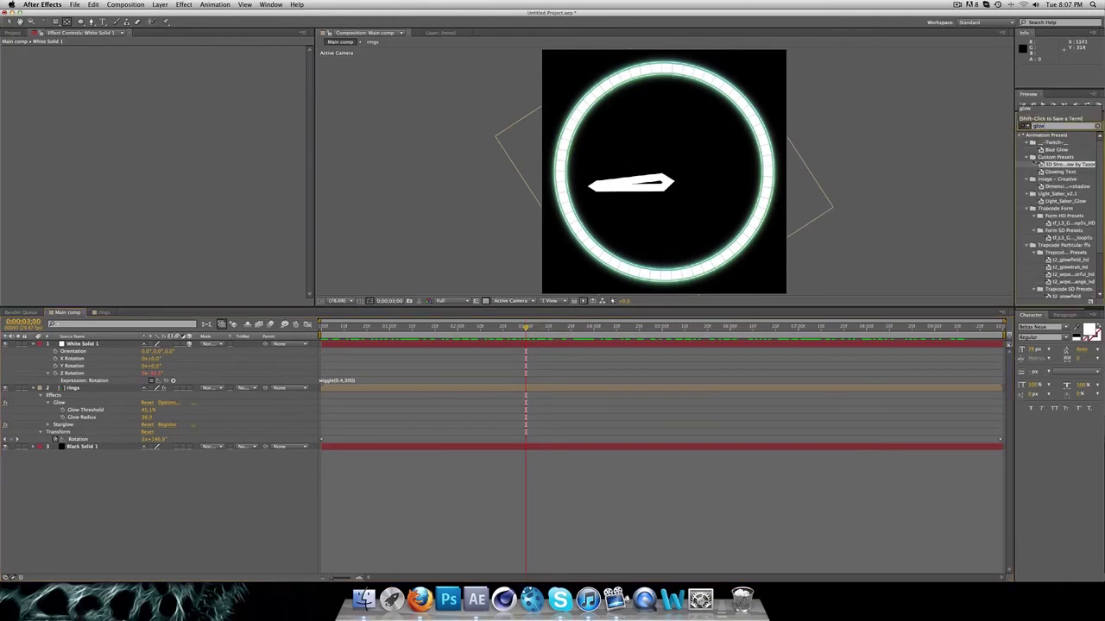
scroll(1077, 268, "down", 3)
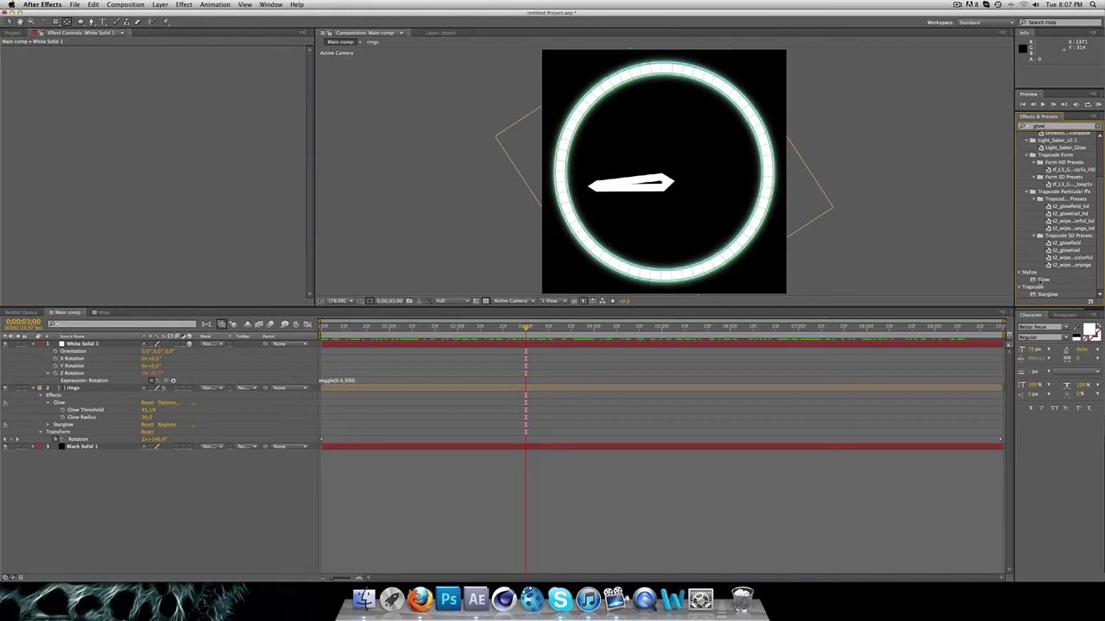
left_click_drag(1041, 280, 324, 347)
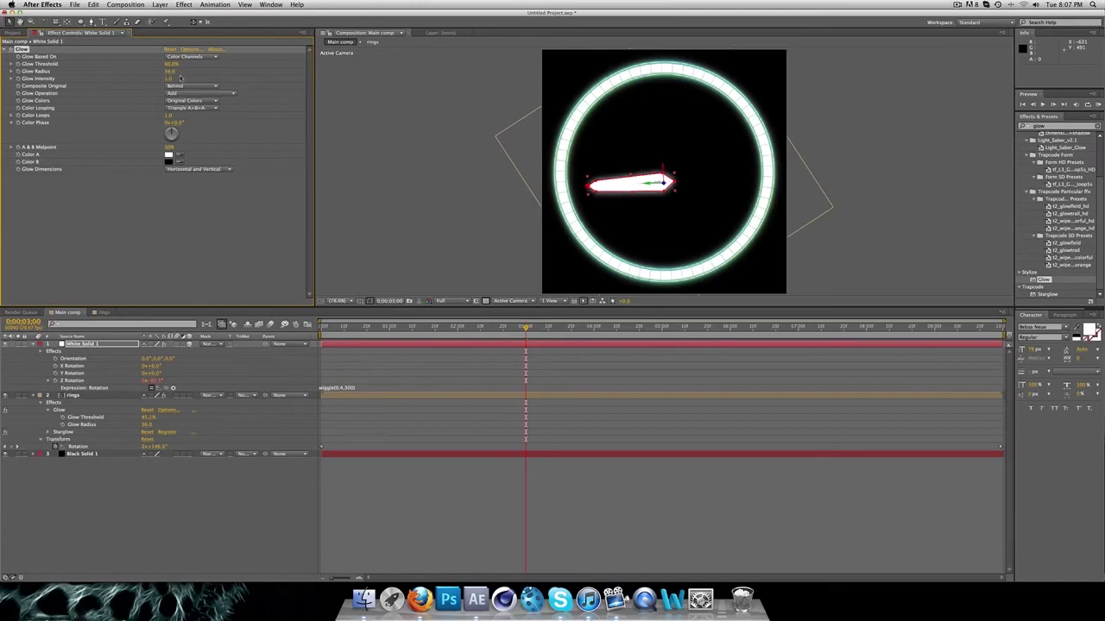
Set the needle glow's Color A and Color B to bright turquoise and its Glow Colors to A & B Colors
left_click(168, 156)
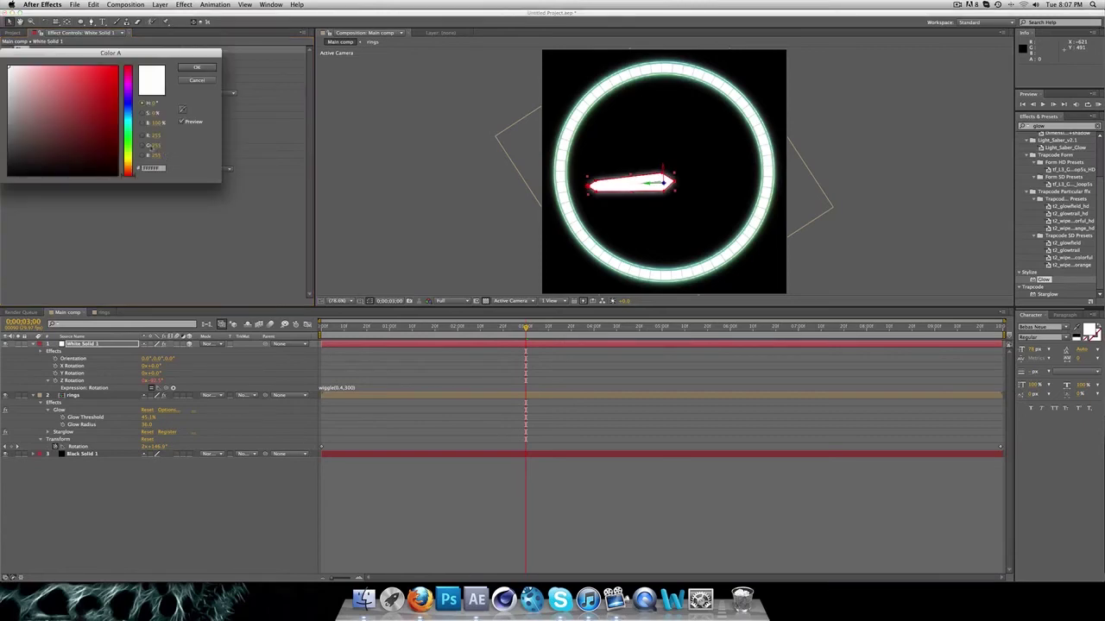
left_click(129, 122)
left_click_drag(94, 94, 133, 67)
left_click(203, 67)
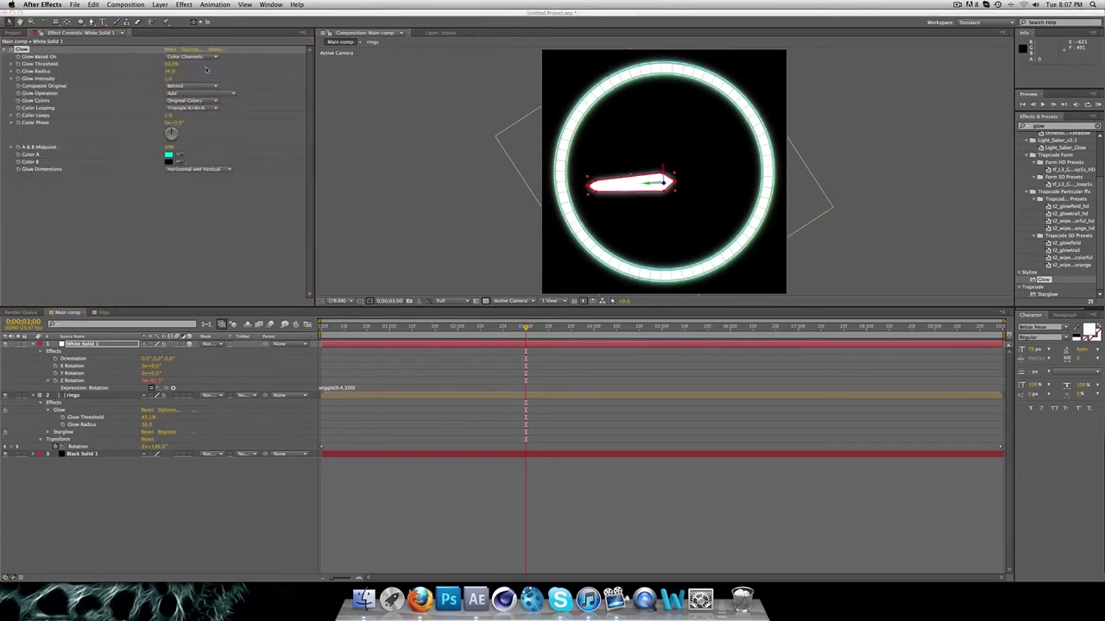
left_click(168, 161)
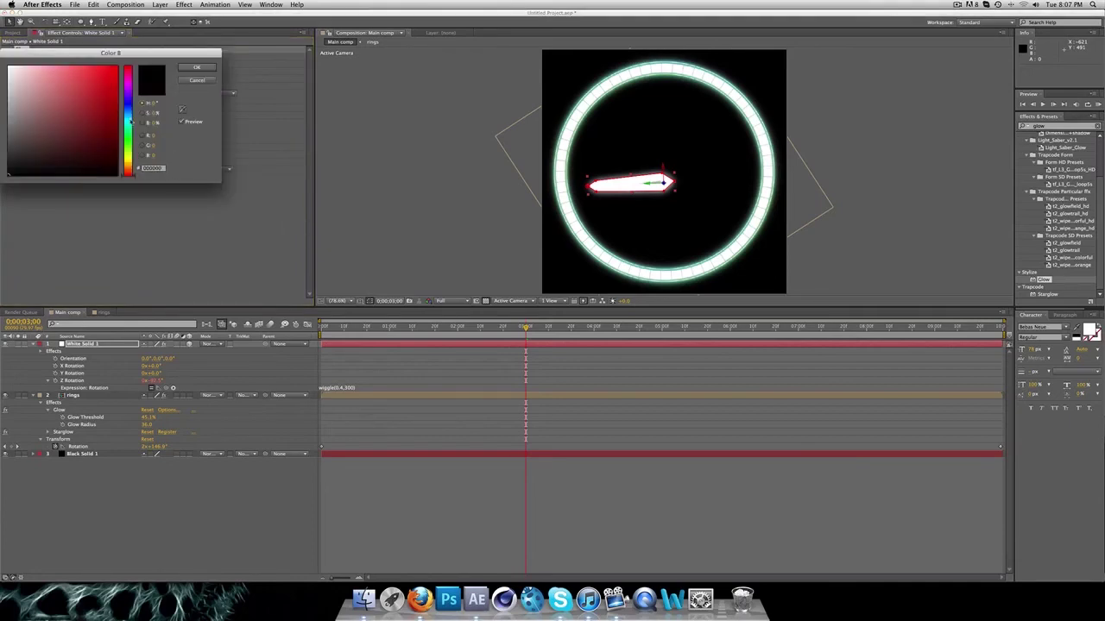
left_click(128, 122)
left_click(117, 68)
left_click(207, 69)
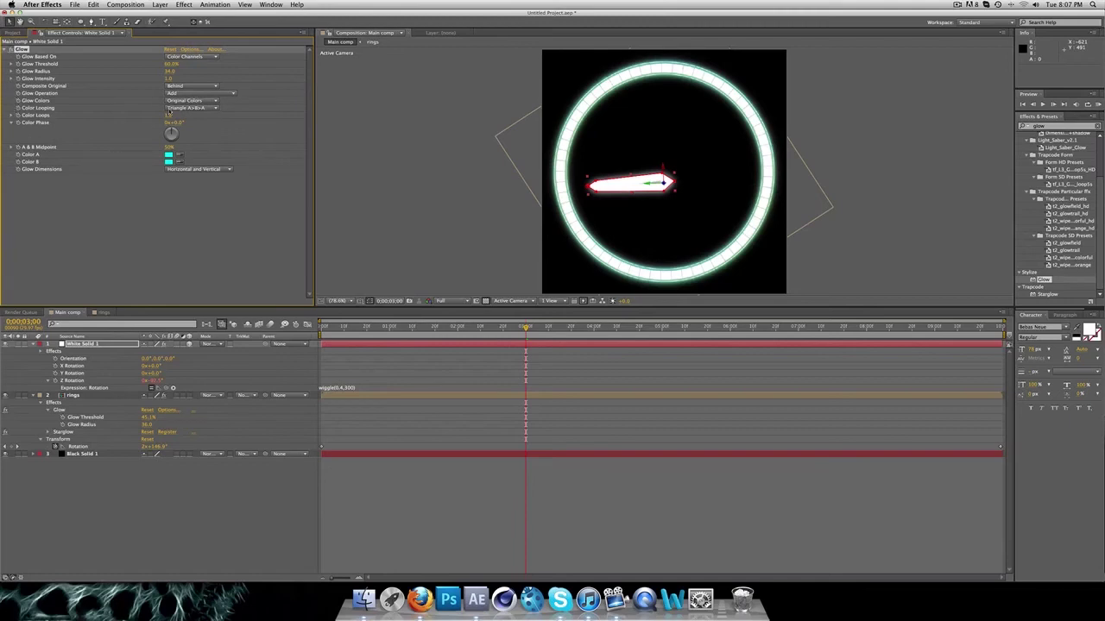
left_click(192, 101)
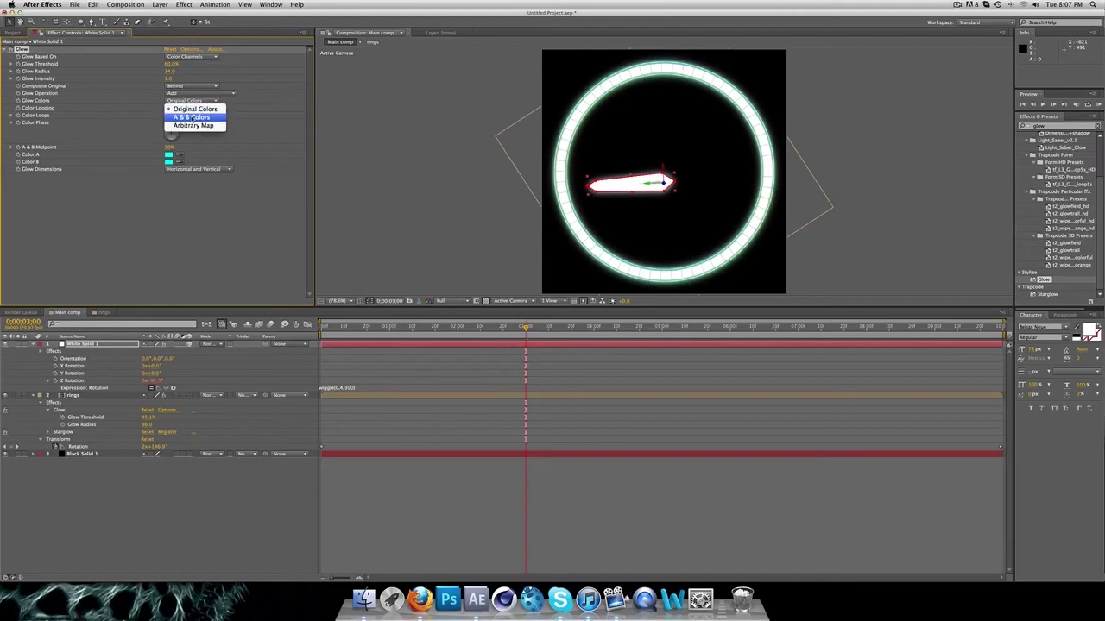
left_click(186, 117)
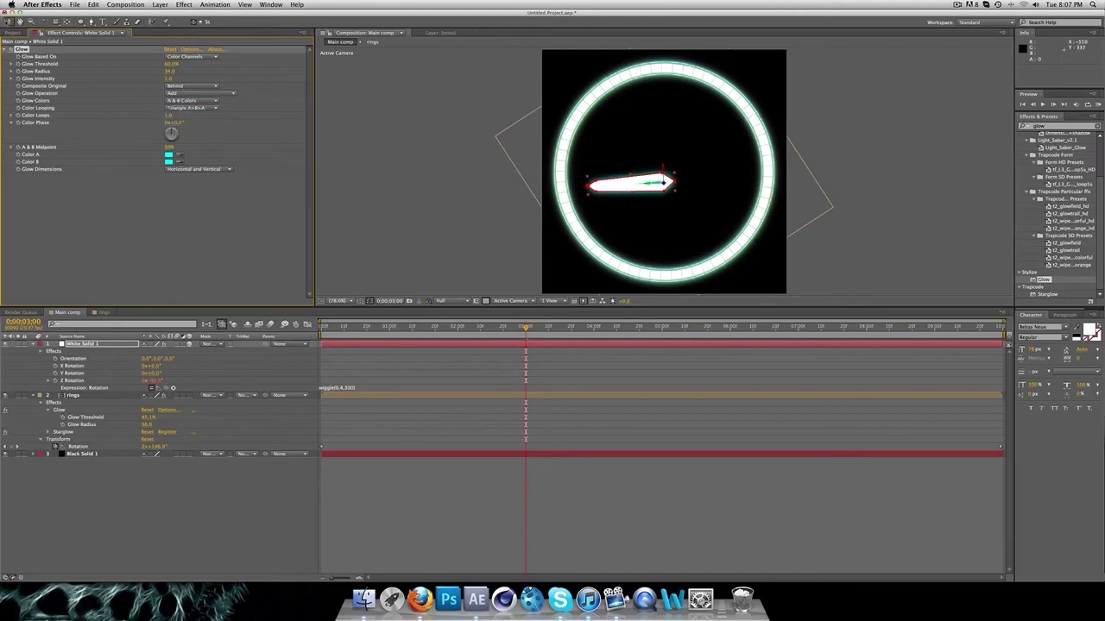
Try recolouring the needle with a Fill effect, testing gray-teal and white, and remove the effect
left_click(1065, 127)
type("fill")
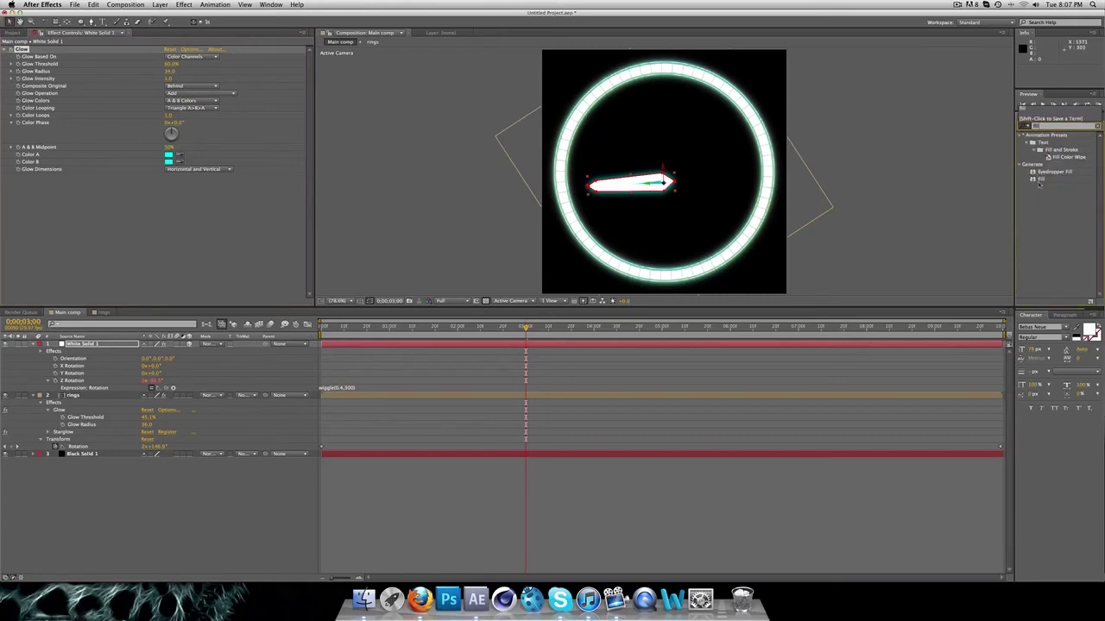
left_click_drag(1039, 179, 634, 183)
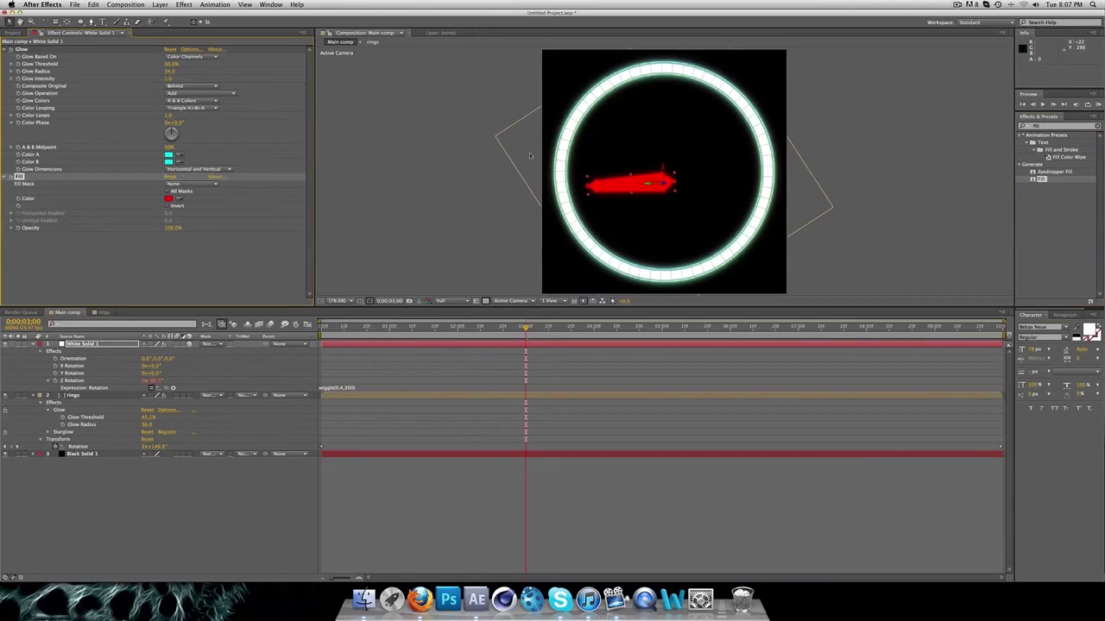
left_click(168, 199)
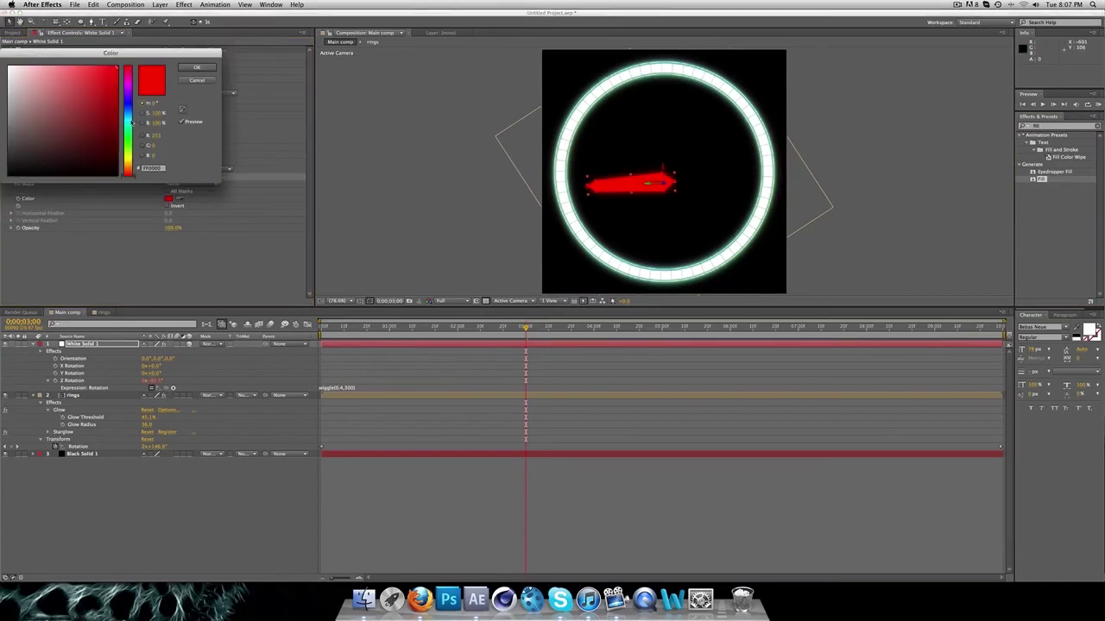
left_click(129, 122)
mouse_move(76, 84)
left_mouse_down()
mouse_move(40, 66)
mouse_move(50, 74)
mouse_move(31, 99)
left_mouse_up()
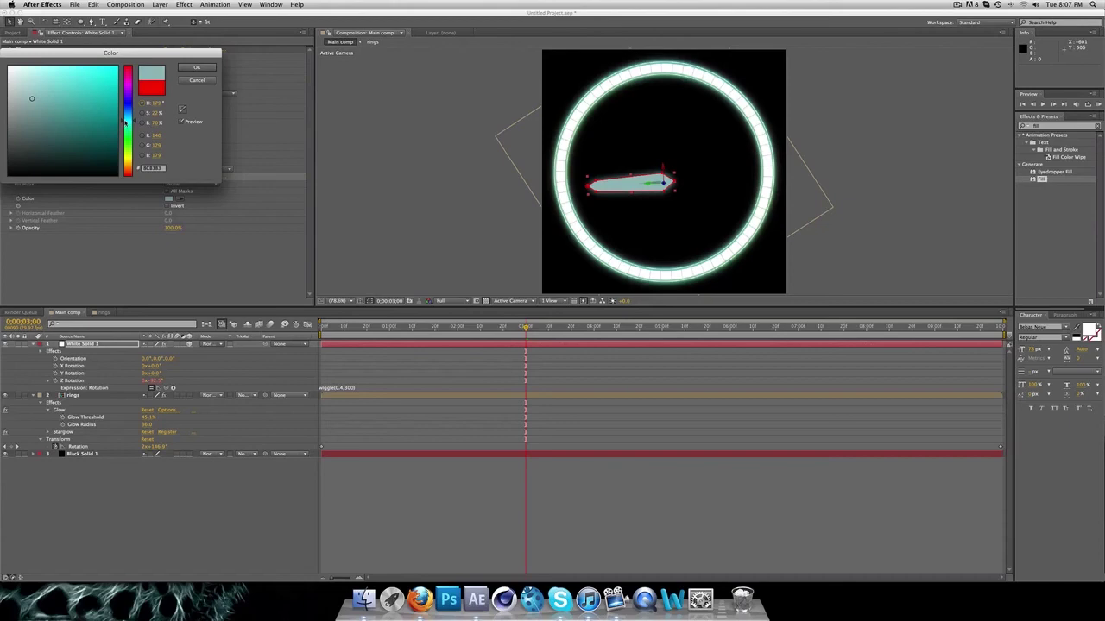
left_click(124, 121)
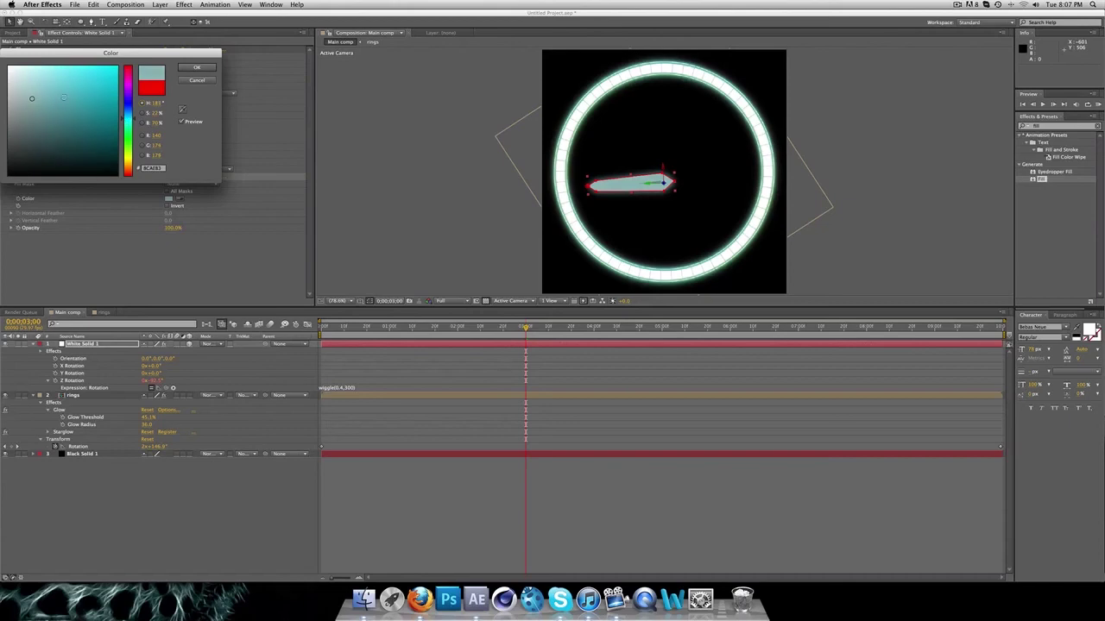
mouse_move(63, 97)
left_mouse_down()
mouse_move(50, 66)
mouse_move(99, 76)
mouse_move(83, 113)
mouse_move(111, 110)
left_mouse_up()
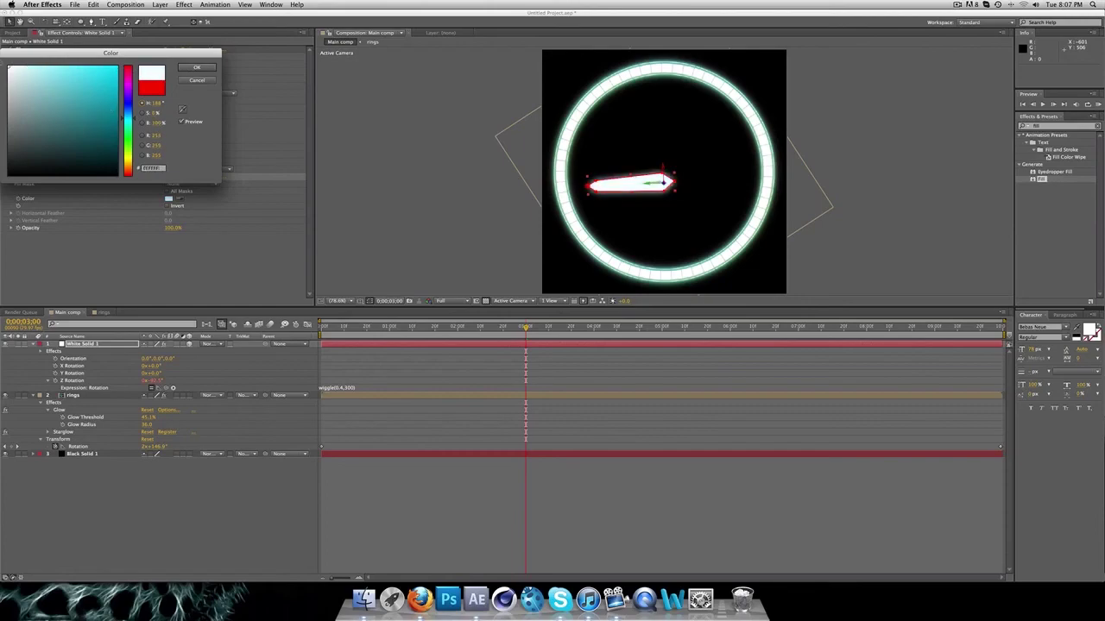
left_click(197, 67)
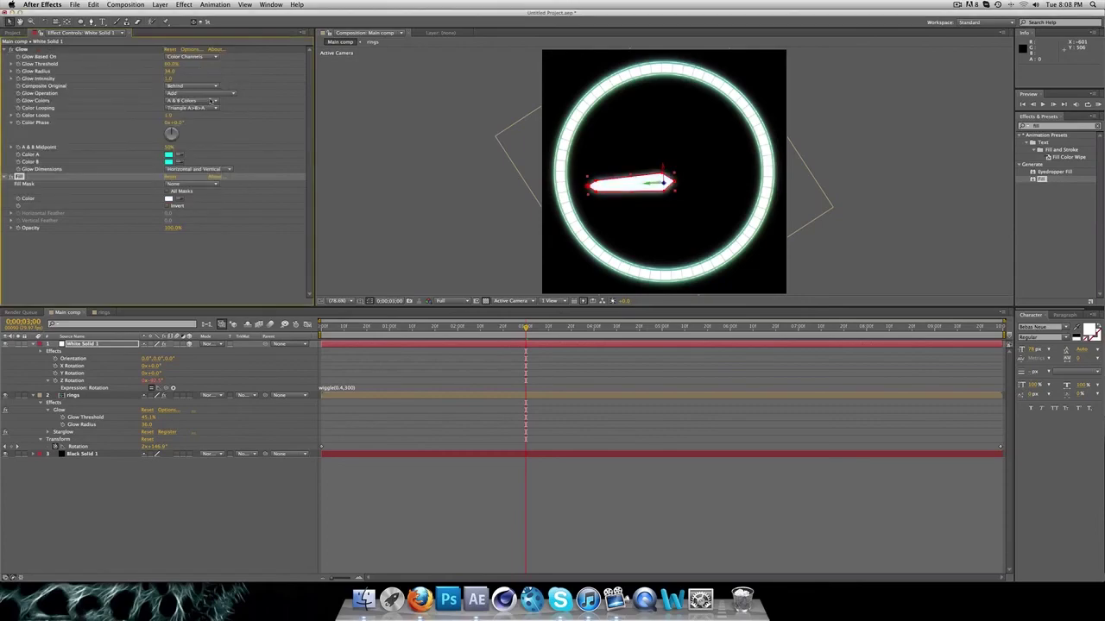
key("Delete")
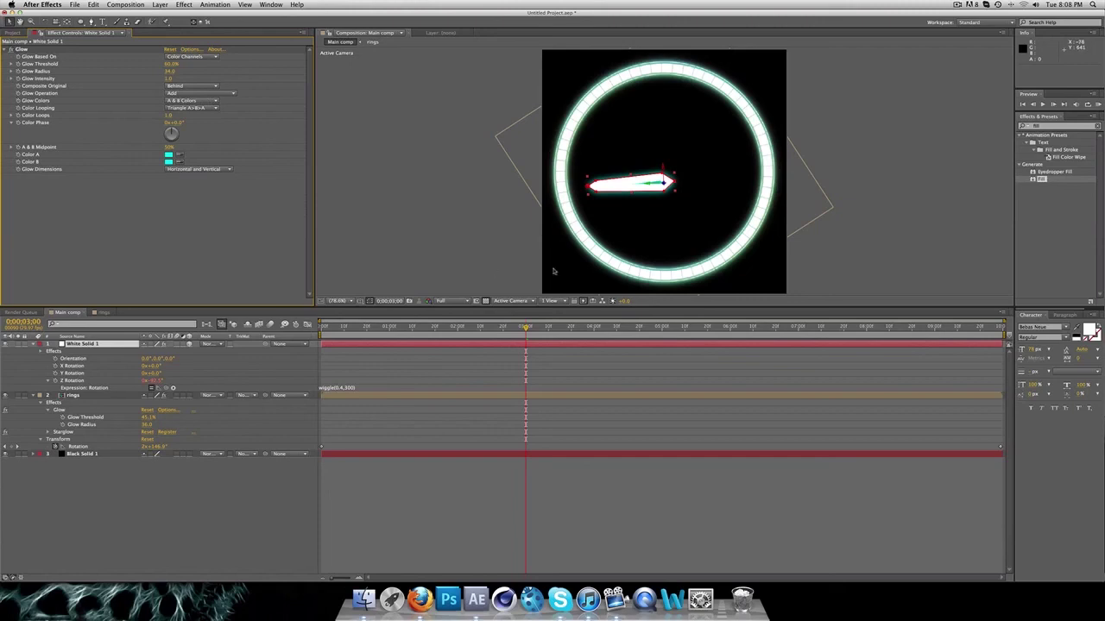
Delete the Black Solid 1 background layer and preview the ring and needle animation at several times
left_click_drag(526, 328, 377, 328)
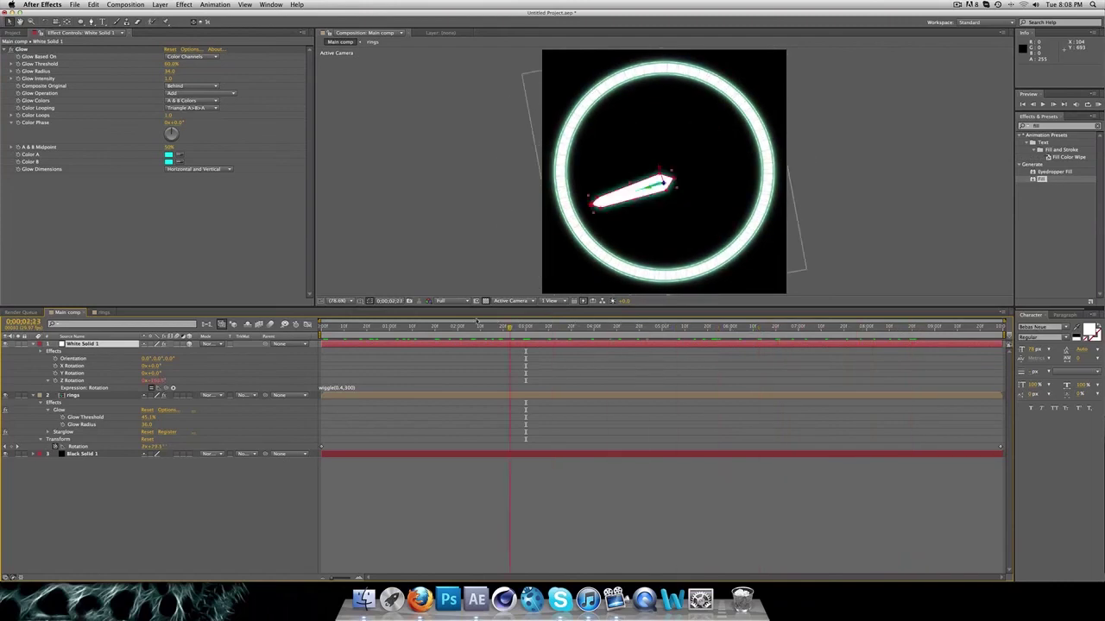
left_click(342, 455)
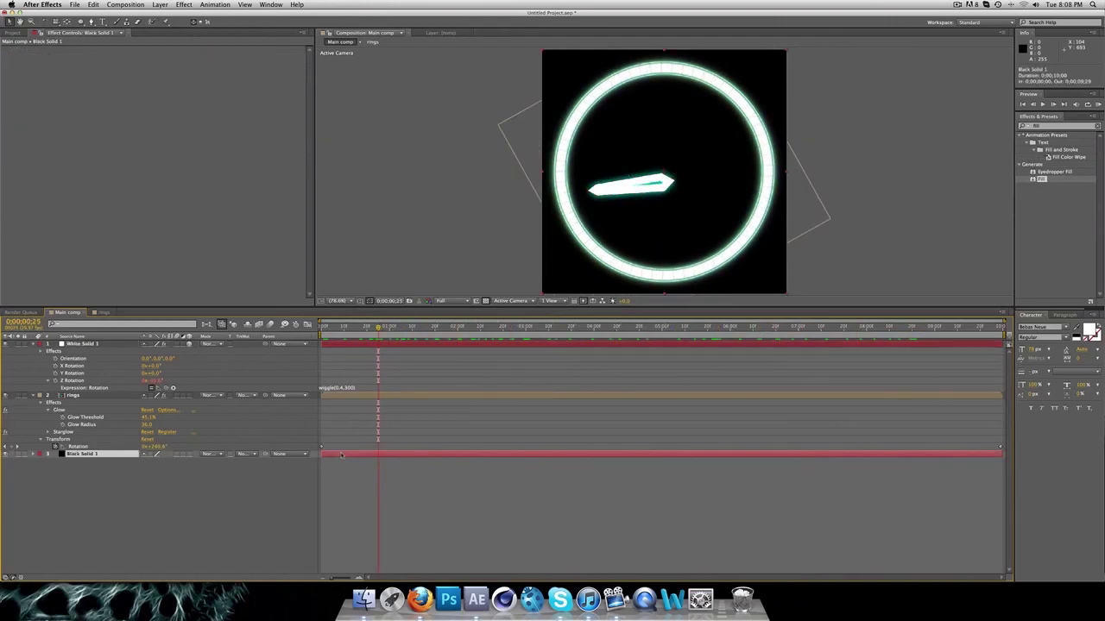
key("Delete")
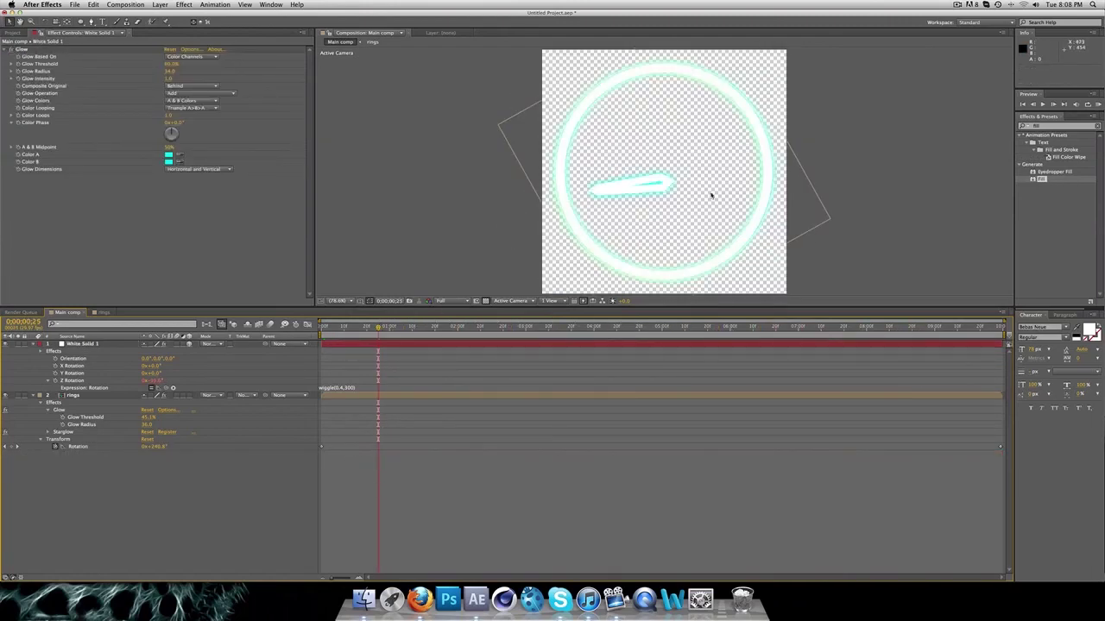
key("space")
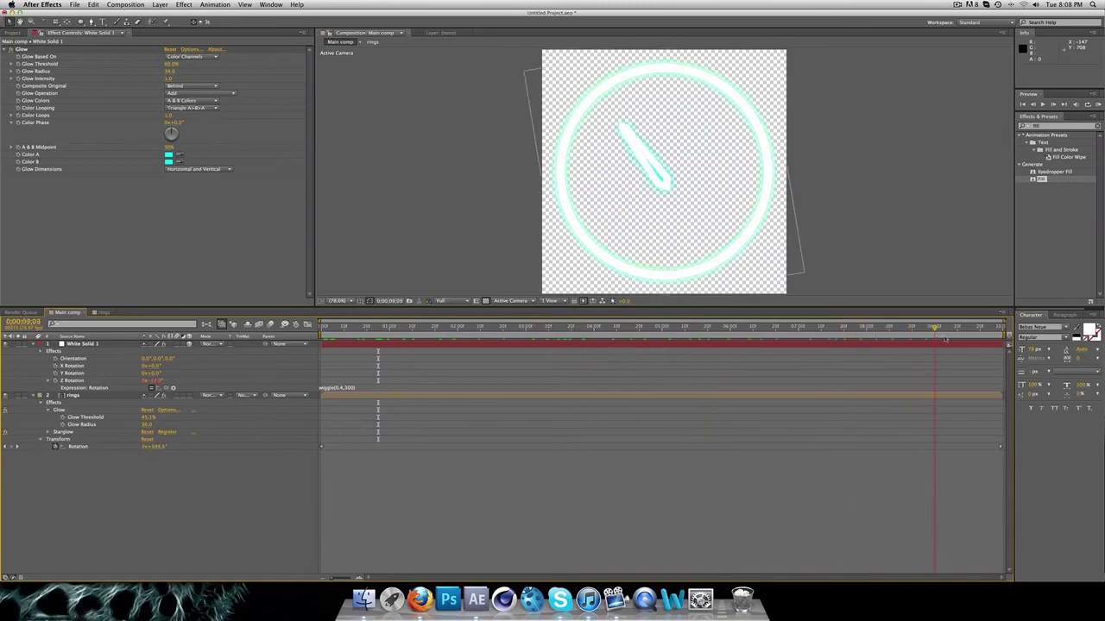
left_click_drag(546, 328, 376, 328)
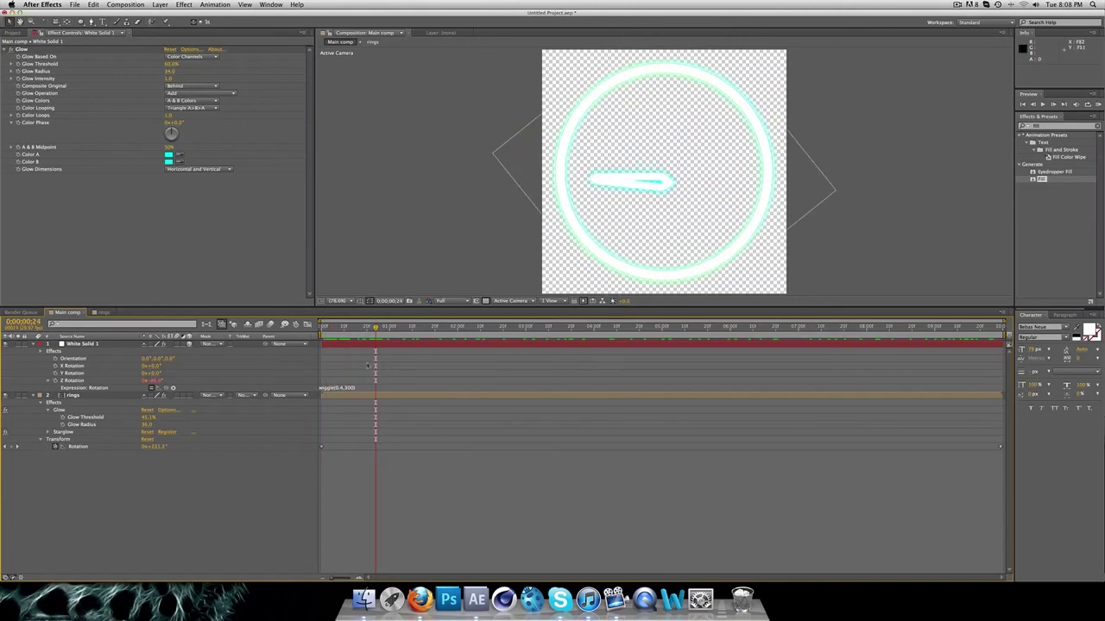
left_click_drag(375, 328, 845, 329)
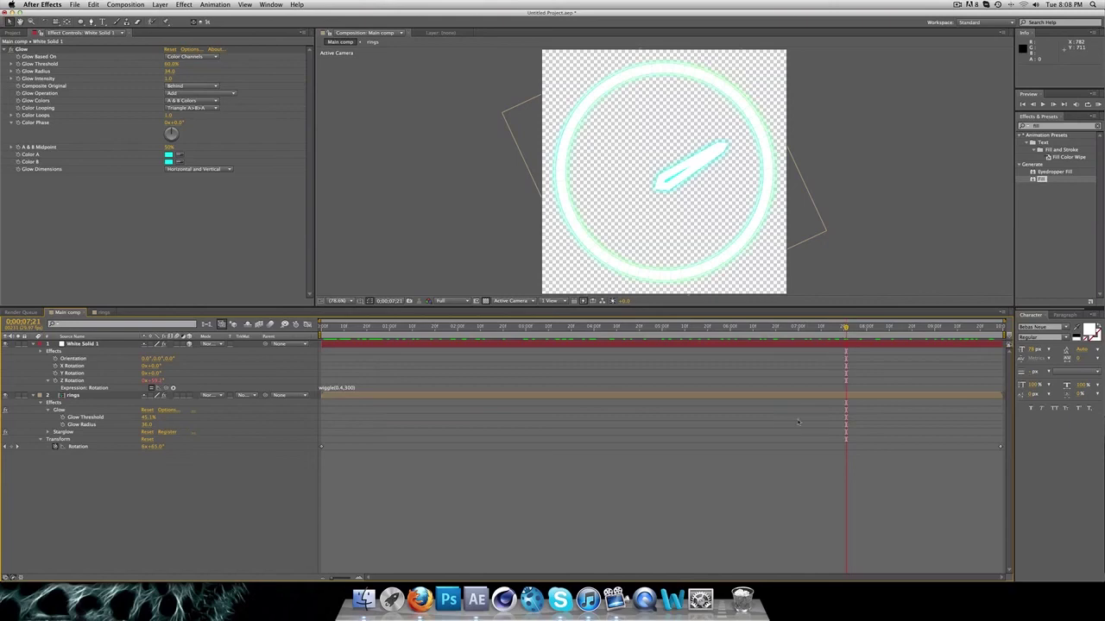